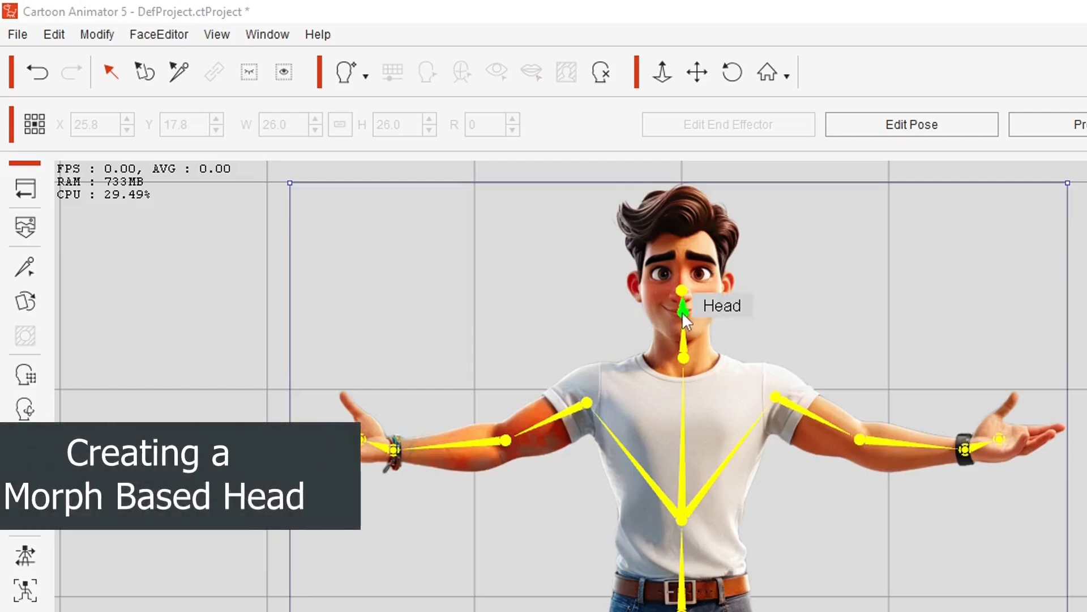
Start a new morph-based head on the character's head bone, replacing the current head without saving the face file.
click(682, 311)
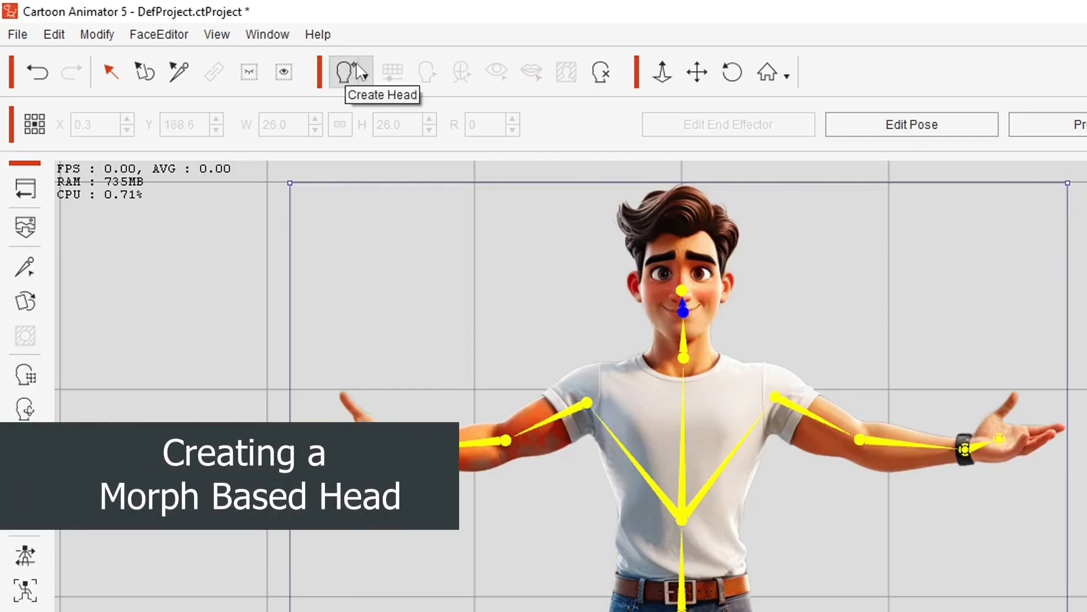
click(365, 73)
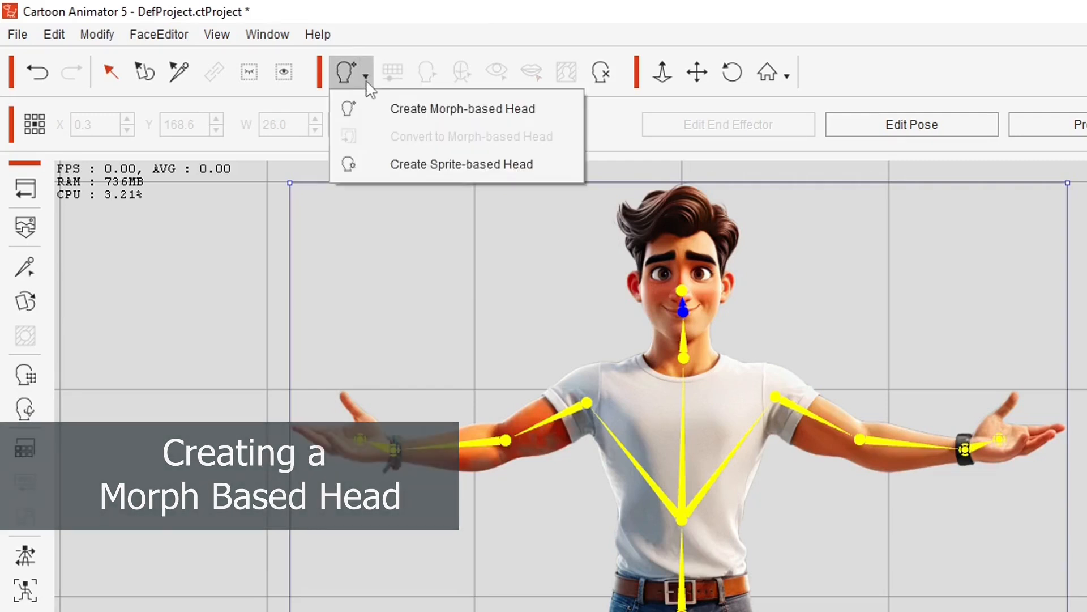
click(448, 108)
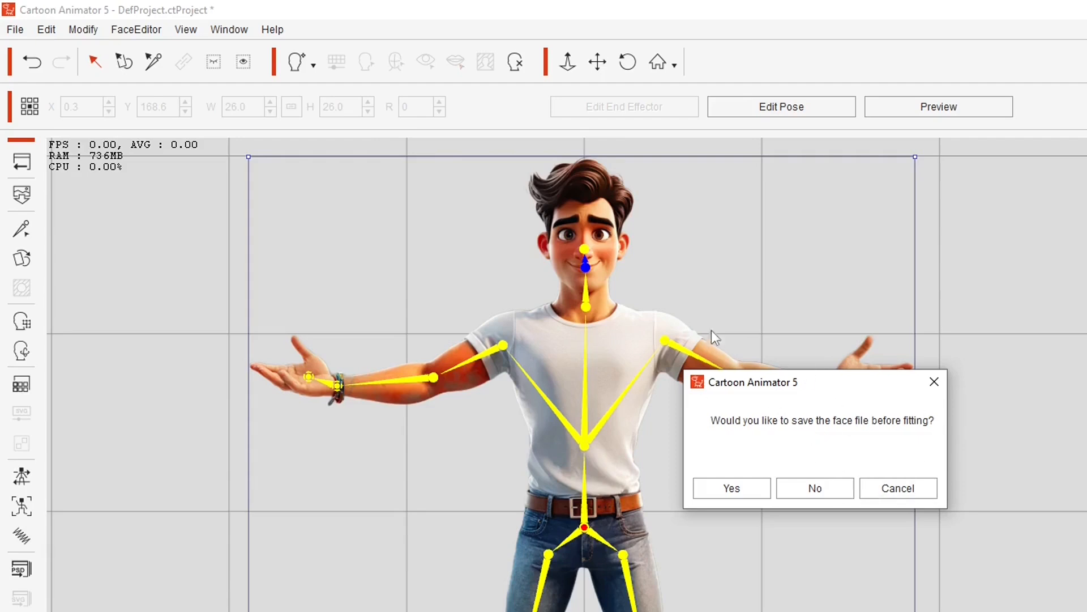
click(816, 488)
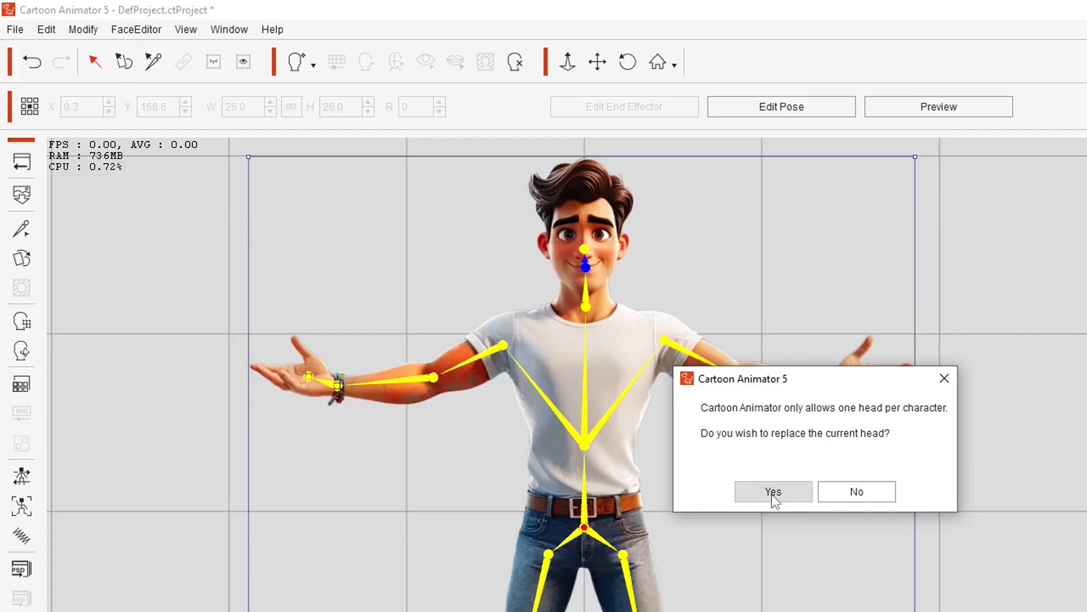
click(774, 494)
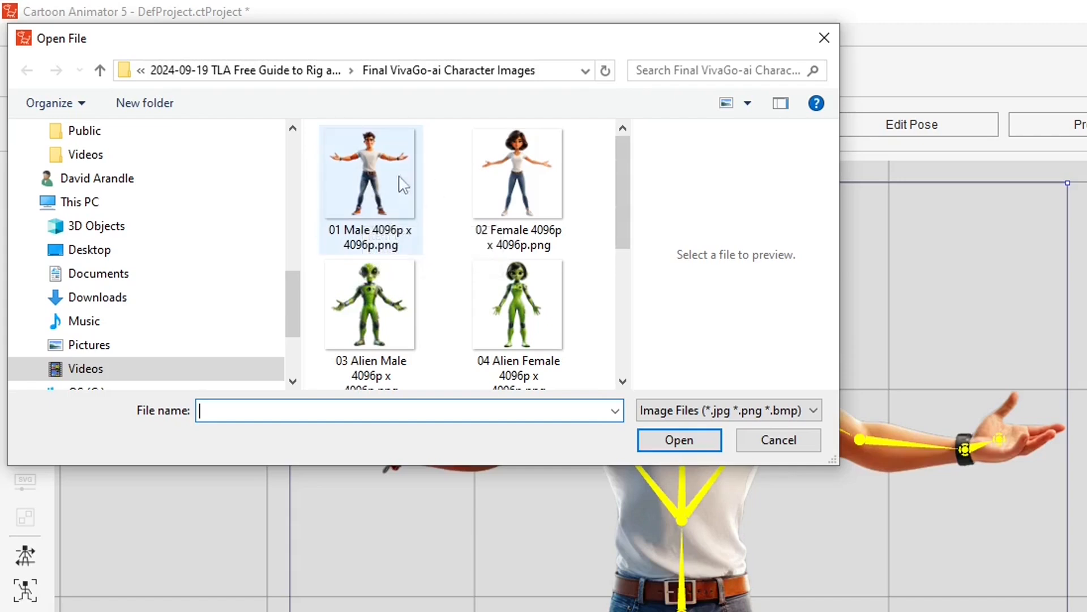
Load "01 Male 4096p x 4096p.png" as the head image, declining the automatic resize.
click(398, 176)
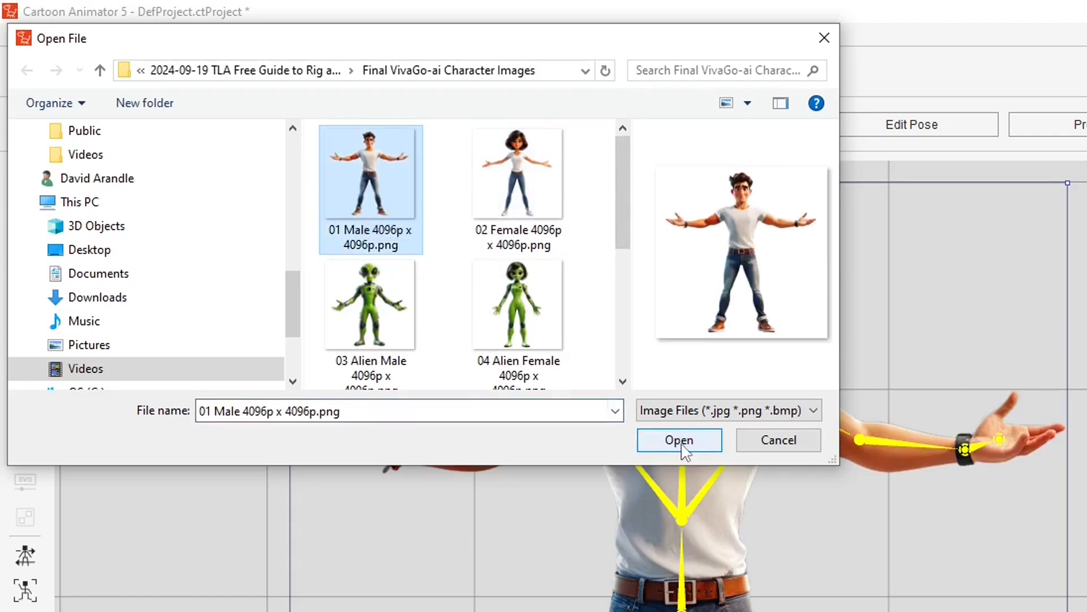
click(683, 442)
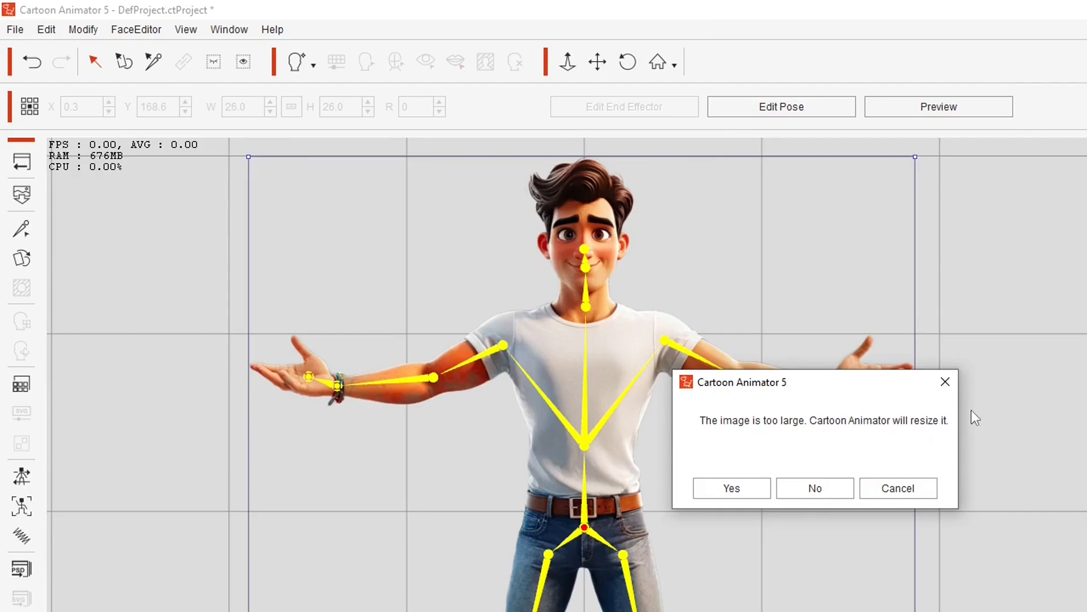
click(820, 489)
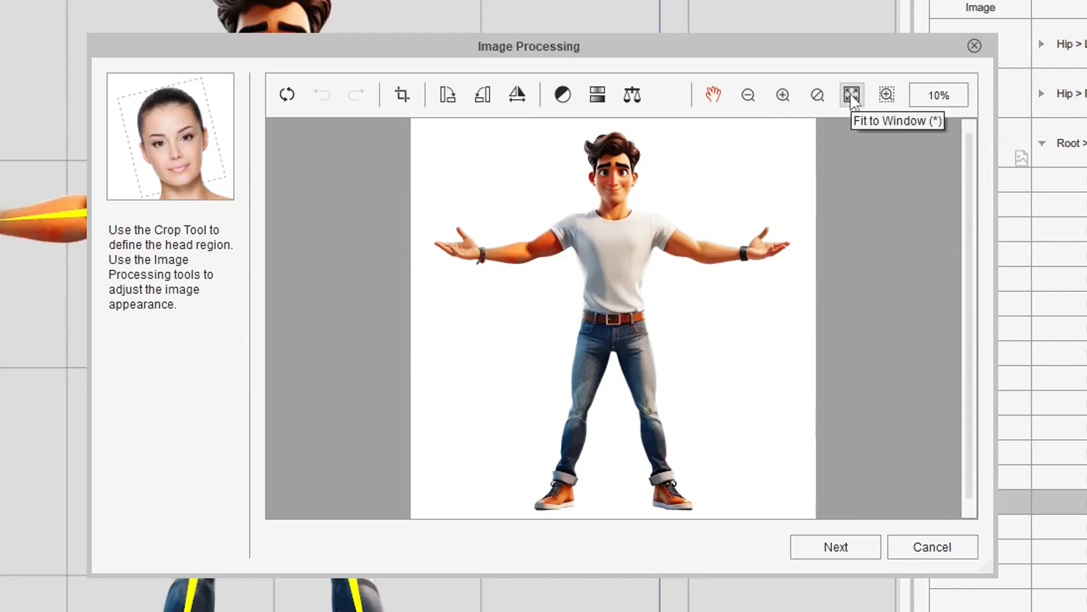
Draw a crop frame enclosing the character's head and neck, and level the frame with the image.
click(892, 96)
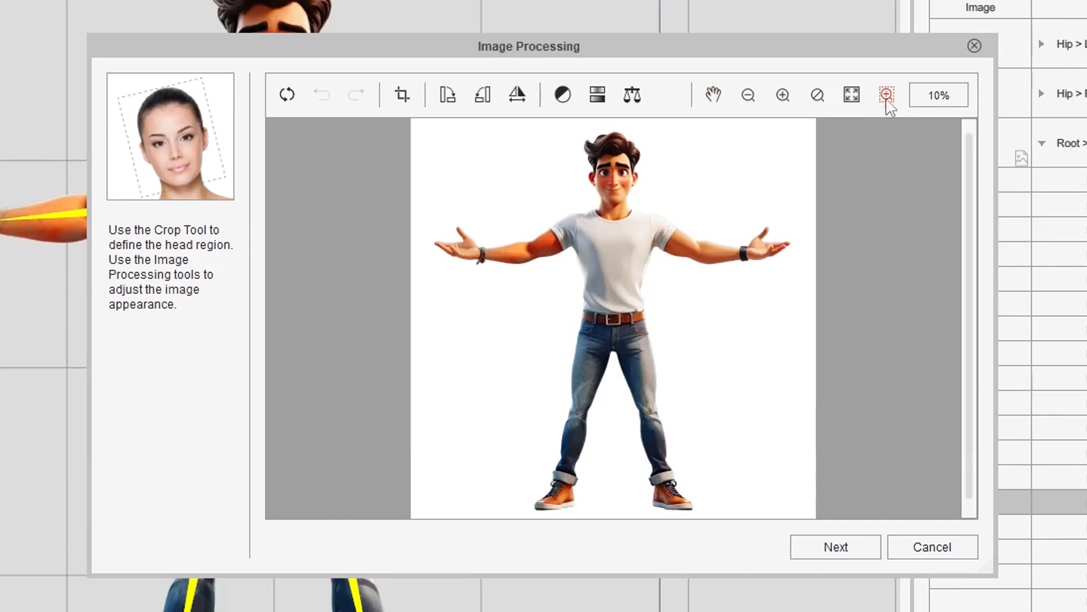
drag(557, 126, 680, 229)
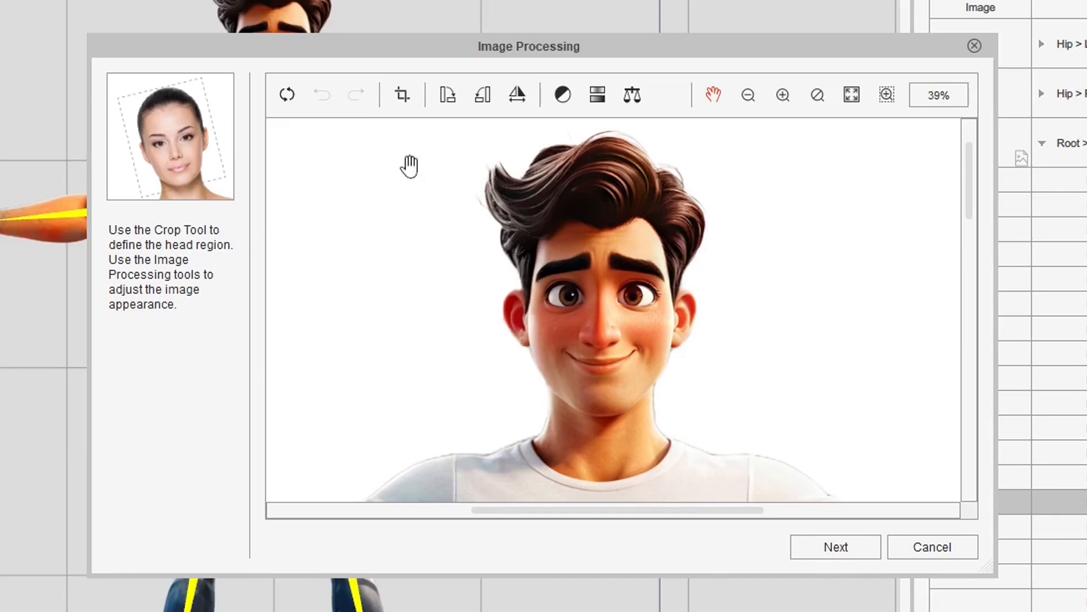
click(403, 95)
drag(446, 126, 888, 432)
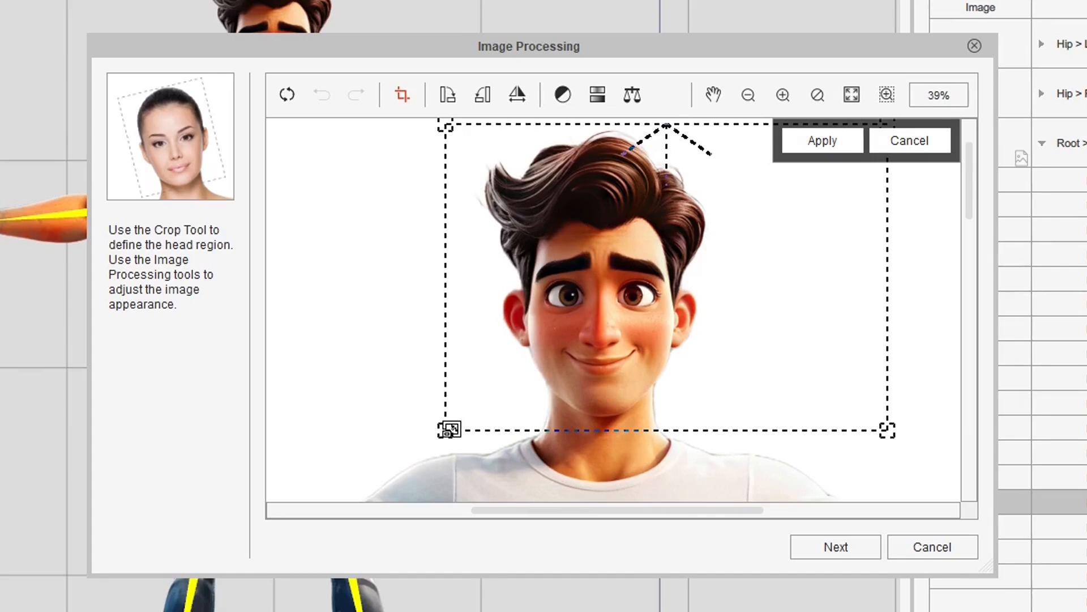
drag(449, 429, 439, 404)
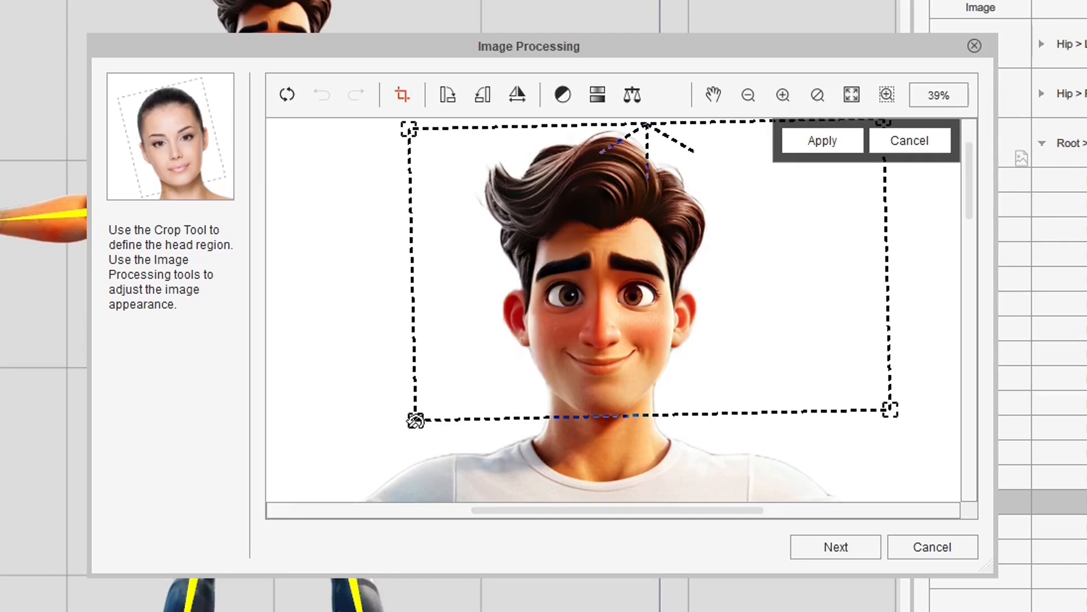
drag(415, 417, 449, 428)
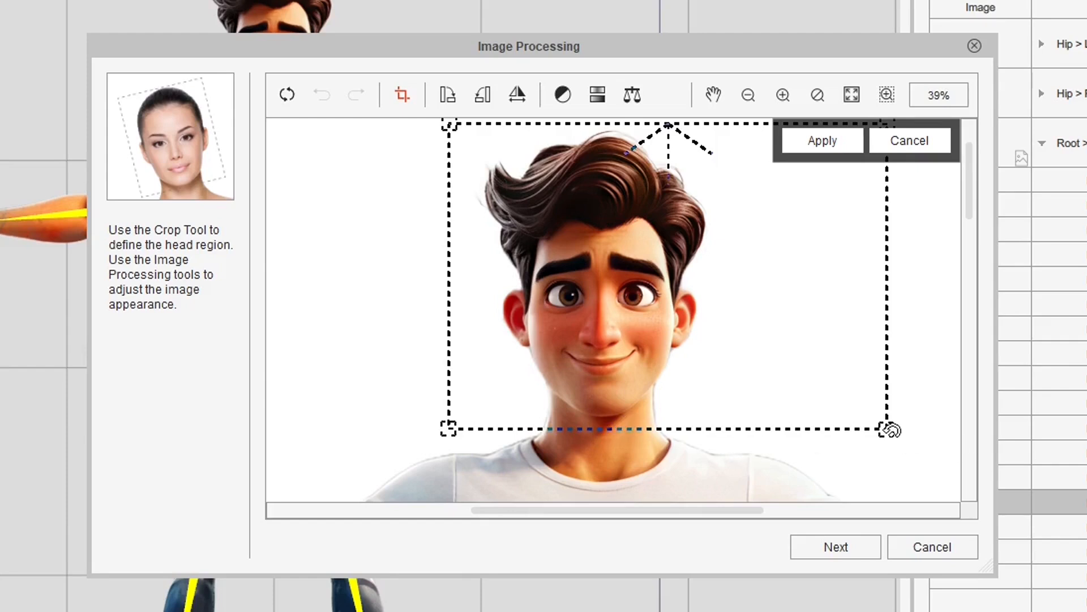
Tighten the crop frame around the head, with its lower edge across the neck, and apply the crop.
drag(887, 429, 748, 433)
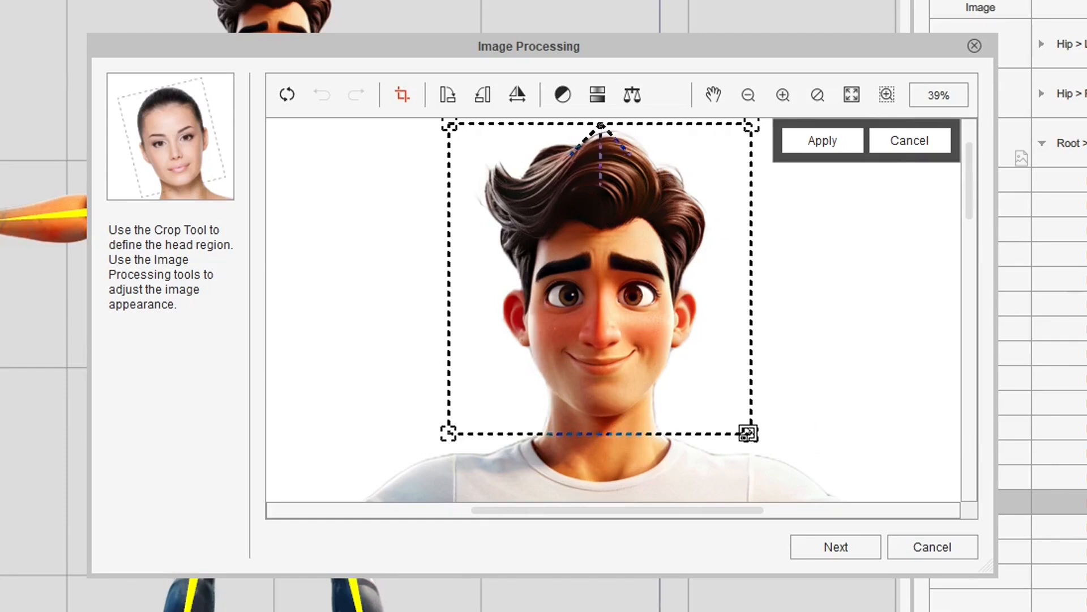
drag(745, 137, 744, 120)
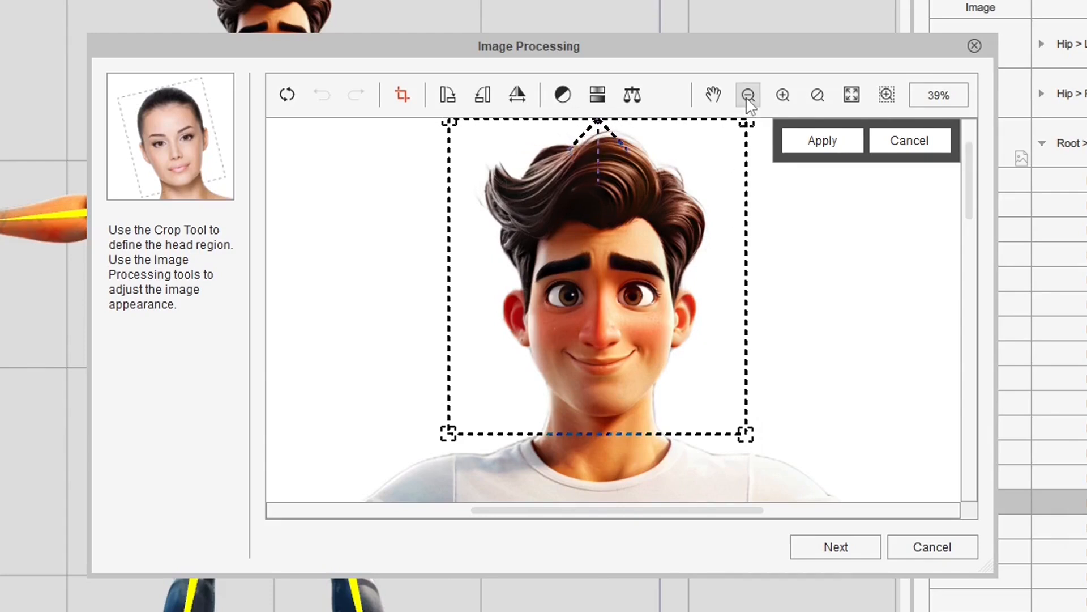
click(748, 96)
click(748, 96)
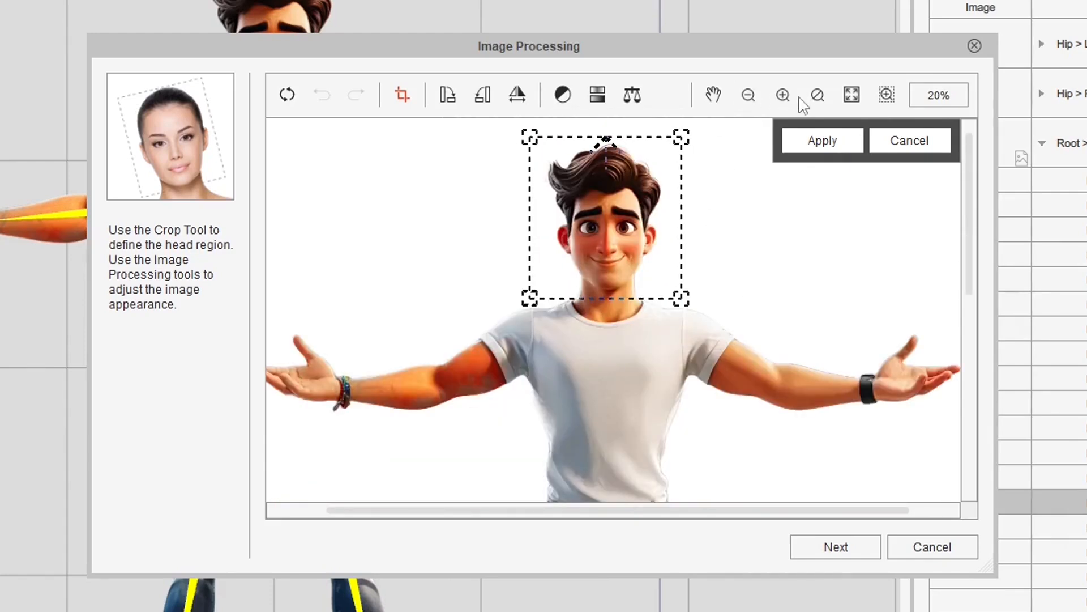
drag(679, 139, 679, 137)
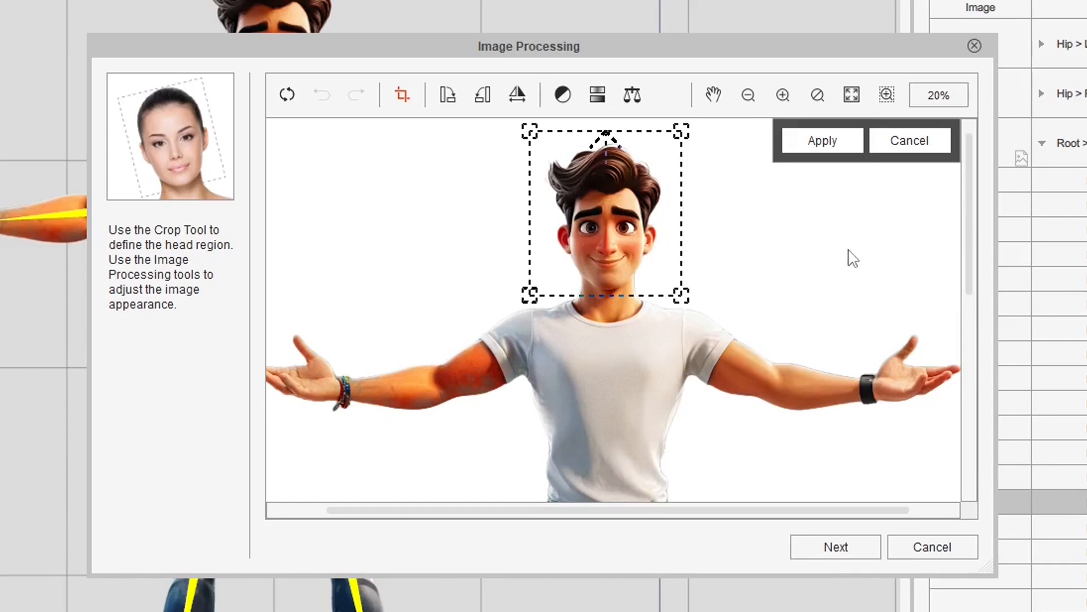
click(827, 139)
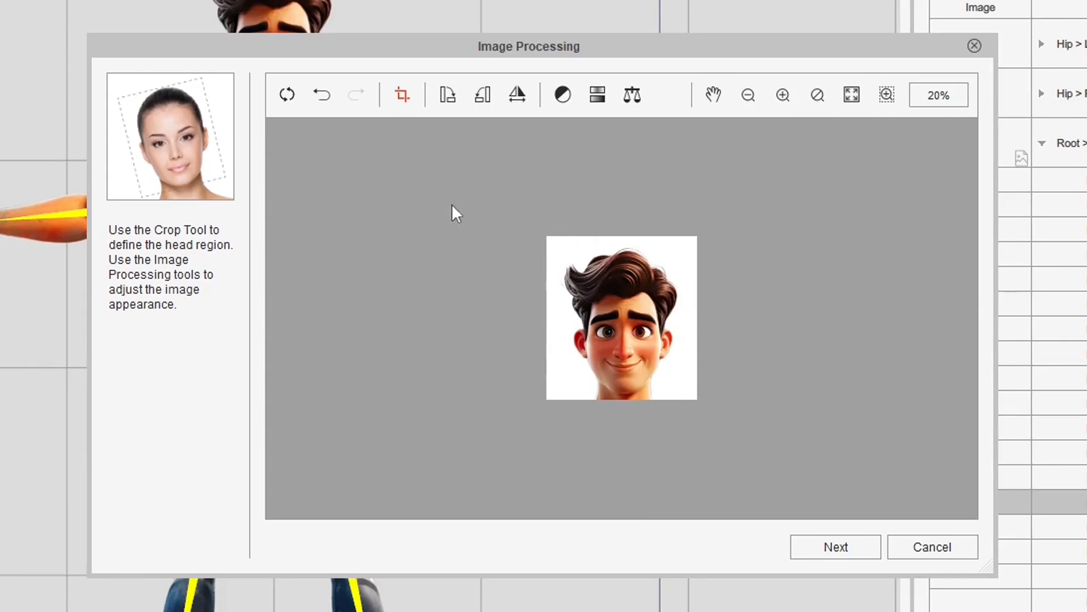
click(852, 96)
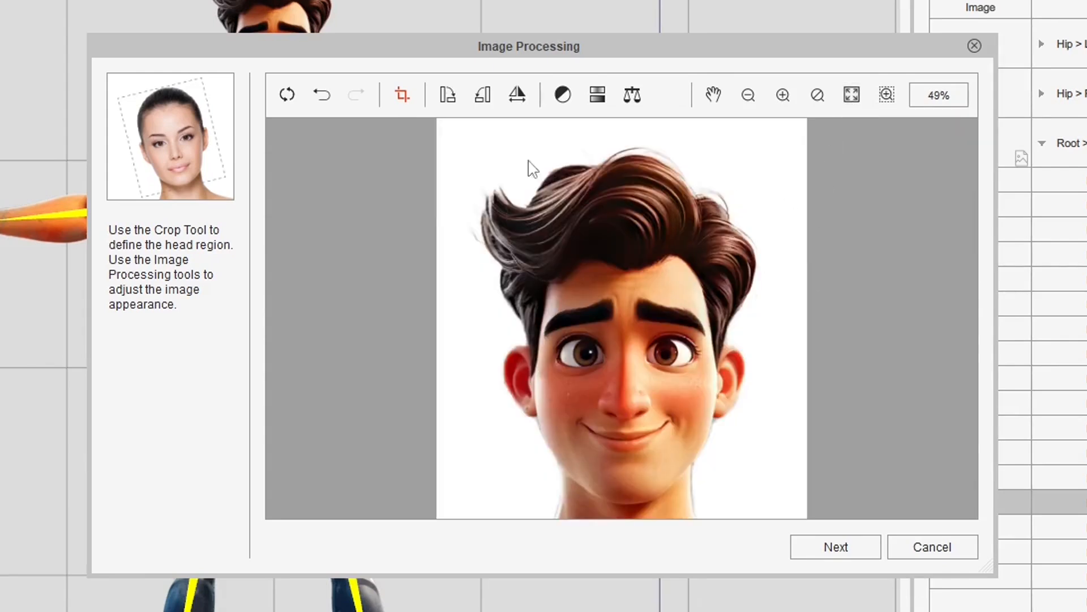
Align auto-fit anchor points 1 and 2 with the outer eye corners and proceed to the Face Fitting Editor.
click(837, 547)
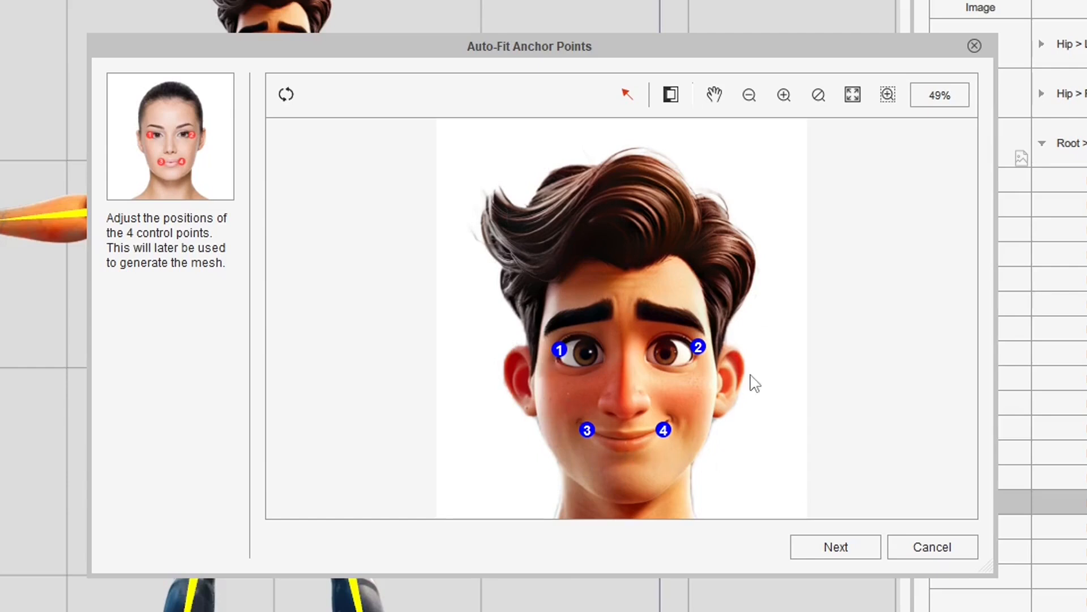
click(785, 97)
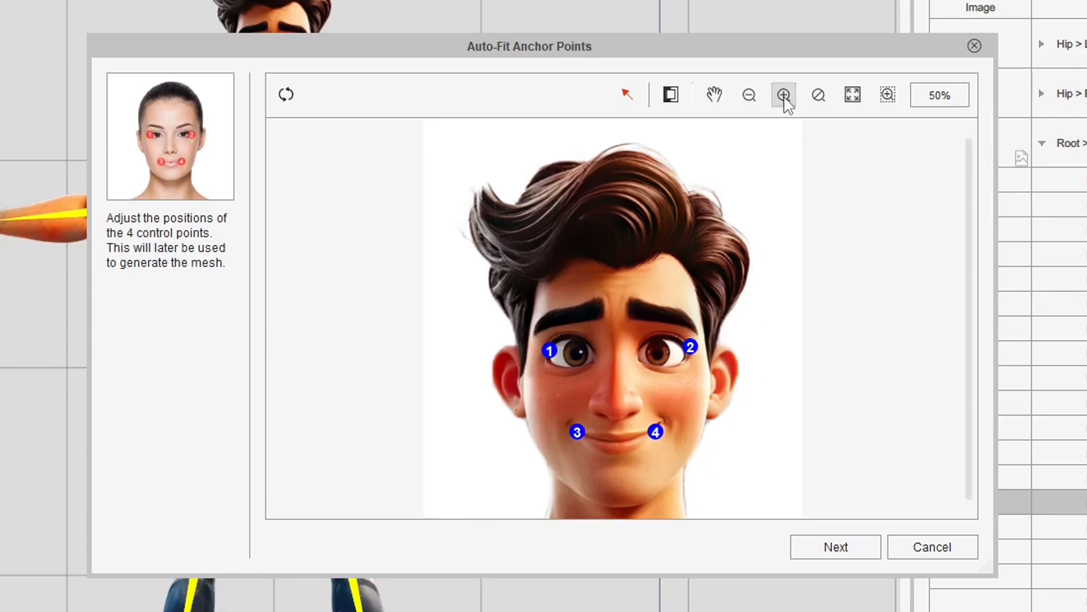
click(784, 96)
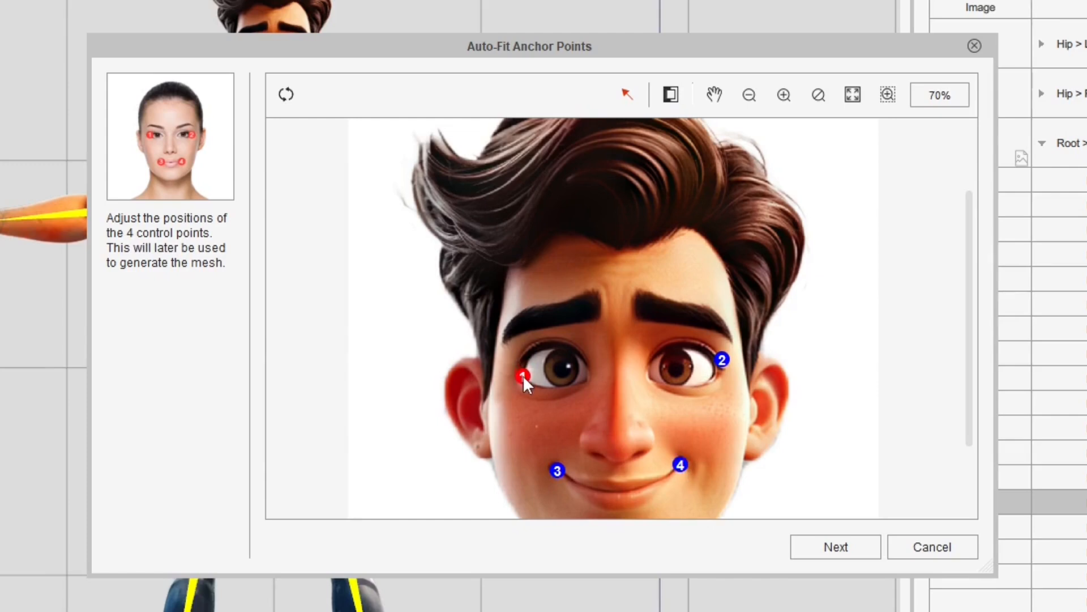
drag(723, 361, 720, 371)
click(844, 555)
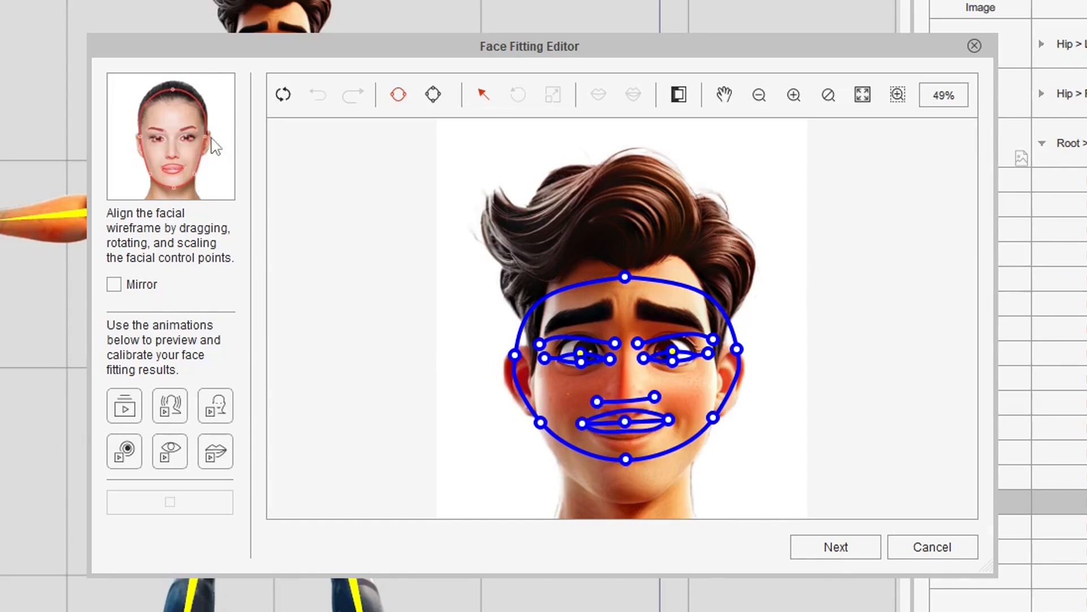
Enable mirrored editing and fit the eyebrow wireframe lines onto the character's eyebrows.
click(113, 284)
mouse_move(540, 344)
mouse_down()
mouse_move(552, 315)
mouse_move(574, 321)
mouse_move(539, 239)
mouse_move(345, 286)
mouse_move(543, 346)
mouse_move(553, 327)
mouse_up()
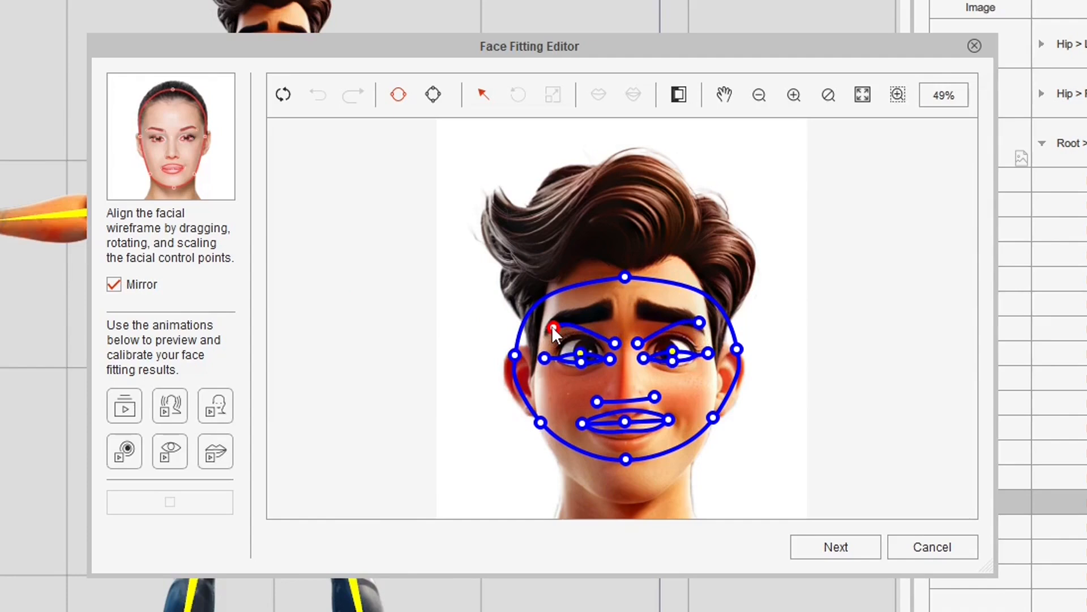
drag(615, 344, 611, 312)
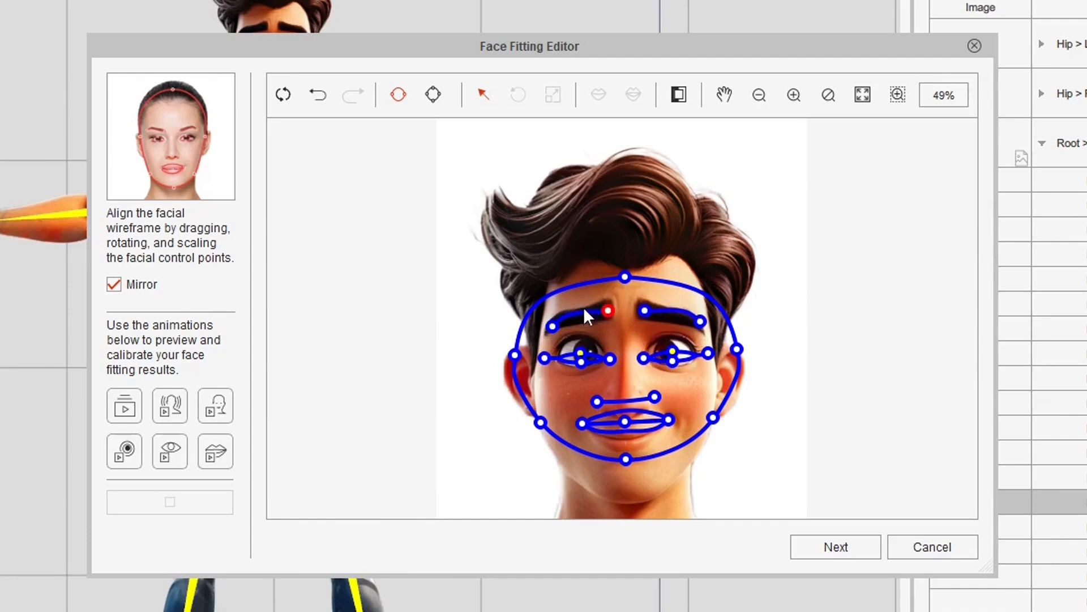
click(590, 315)
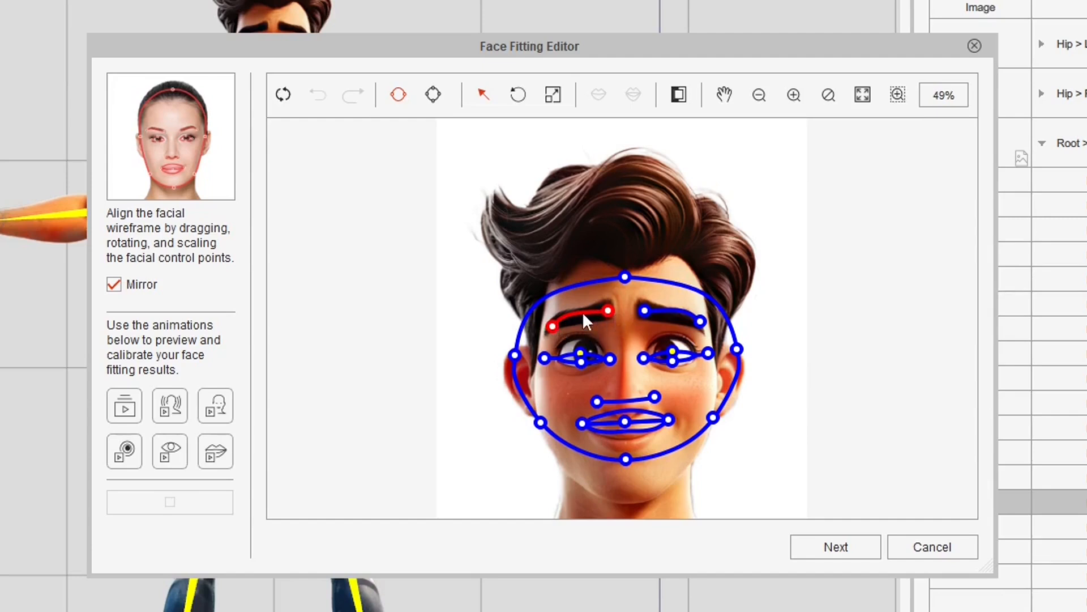
mouse_move(578, 315)
mouse_down()
mouse_move(532, 317)
mouse_move(521, 244)
mouse_move(556, 319)
mouse_move(577, 309)
mouse_up()
Shape the mirrored eye wireframes by raising the upper lid points and lowering the eye corner points.
click(897, 94)
drag(453, 304, 795, 429)
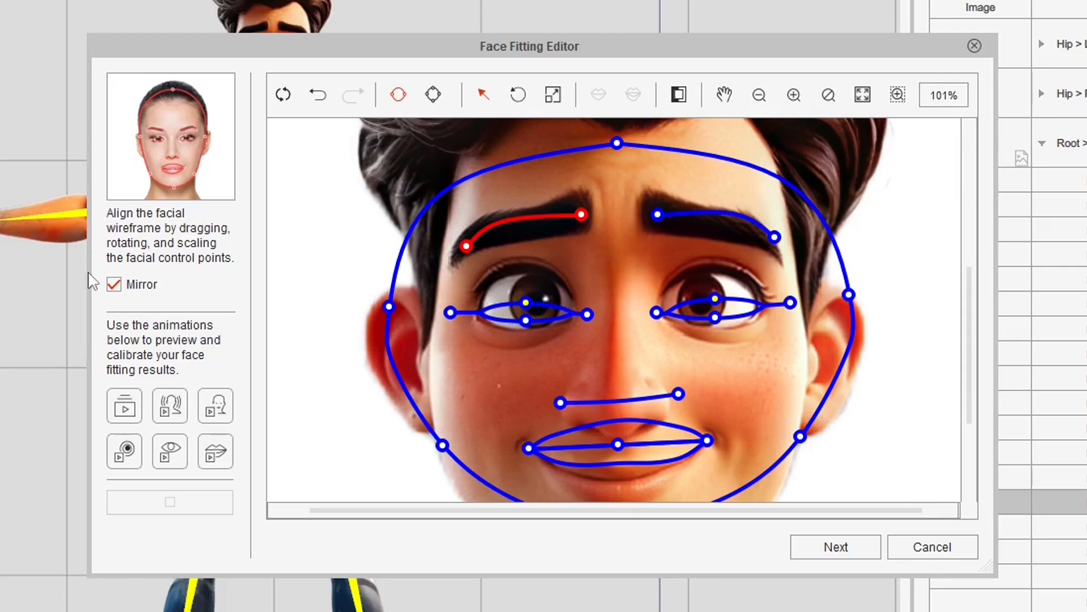
drag(523, 323, 524, 275)
drag(450, 312, 448, 329)
drag(593, 313, 593, 329)
Refine the outer brow and nose points, and fit the sides and jaw corners of the face outline to the face.
drag(774, 237, 772, 249)
drag(560, 402, 562, 408)
drag(847, 295, 825, 285)
scroll(974, 350, down, 2)
scroll(974, 350, down, 1)
drag(443, 329, 476, 421)
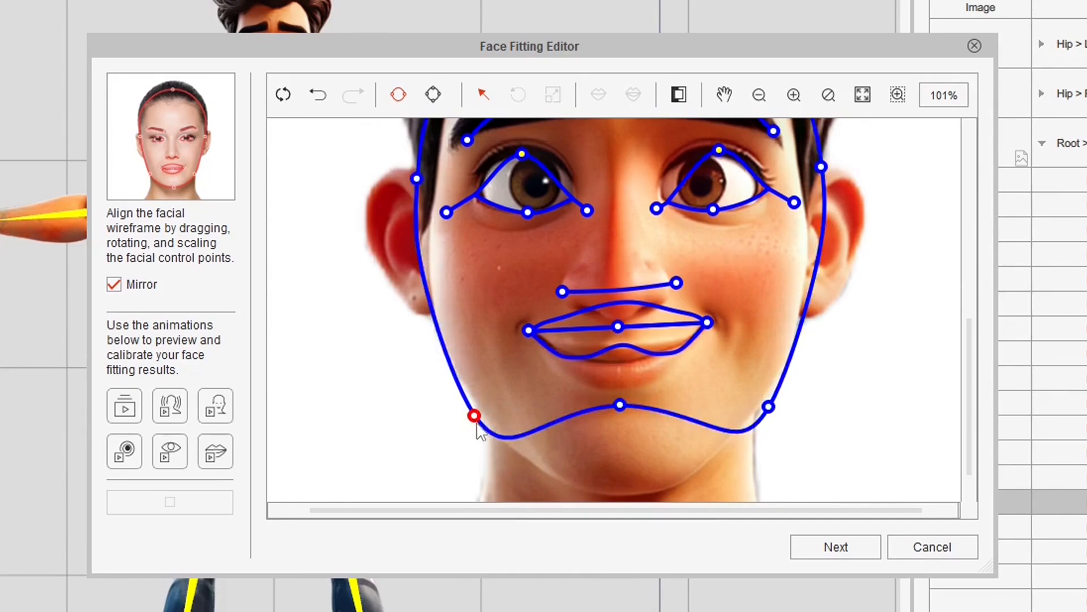
drag(474, 416, 471, 419)
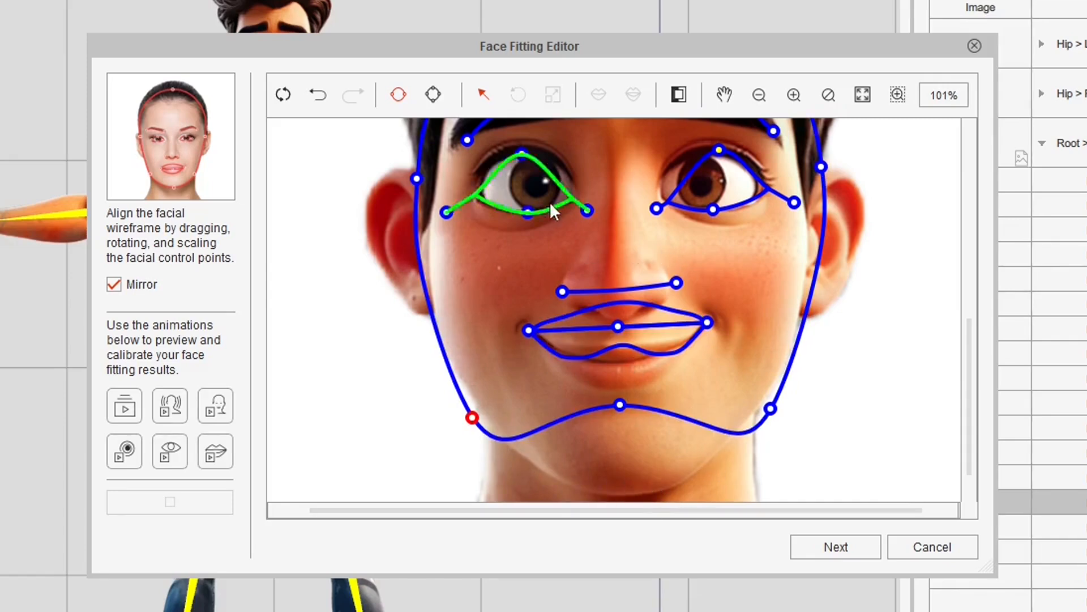
With mirroring off, place the mouth's centre point on the lip line and extend the face outline to the chin and up into the hair.
drag(620, 328, 620, 364)
drag(621, 406, 622, 493)
drag(971, 401, 976, 266)
drag(618, 324, 612, 238)
click(862, 94)
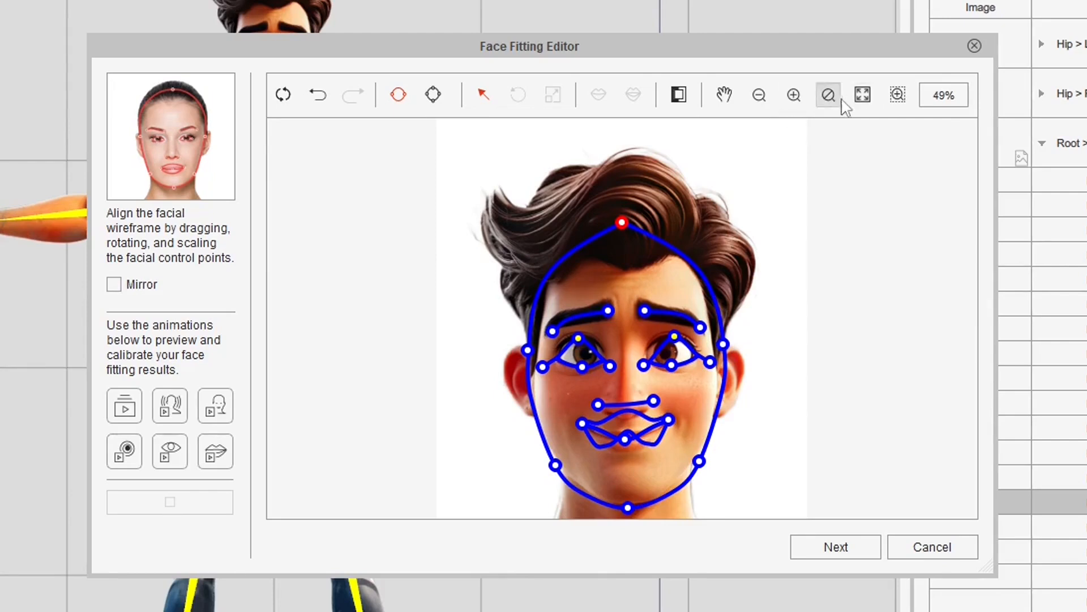
Individually fine-tune the brow, eye and face-side wireframe points to match each side of the face.
click(898, 95)
drag(487, 289, 734, 463)
drag(483, 206, 474, 202)
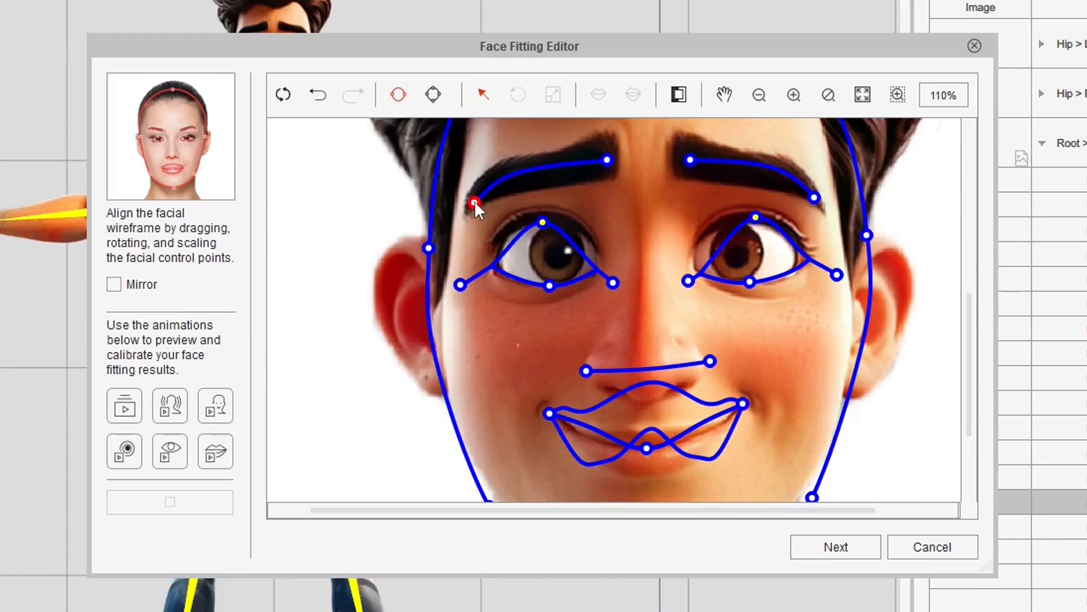
drag(607, 159, 603, 157)
drag(428, 248, 429, 241)
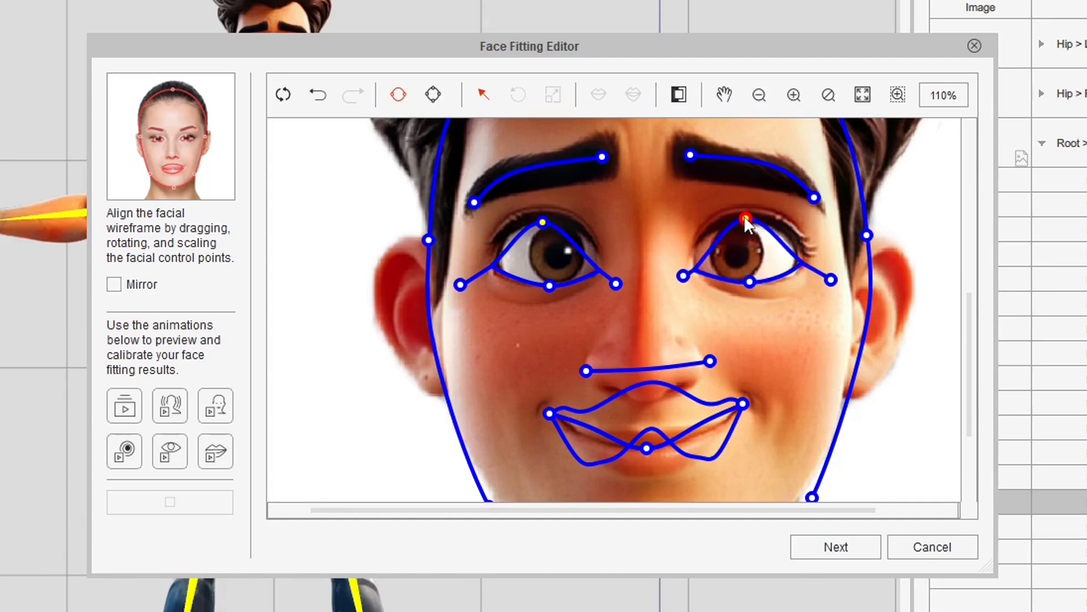
drag(745, 218, 748, 219)
click(549, 284)
Adjust both end points of the nose line to match the base and width of the nose.
click(586, 370)
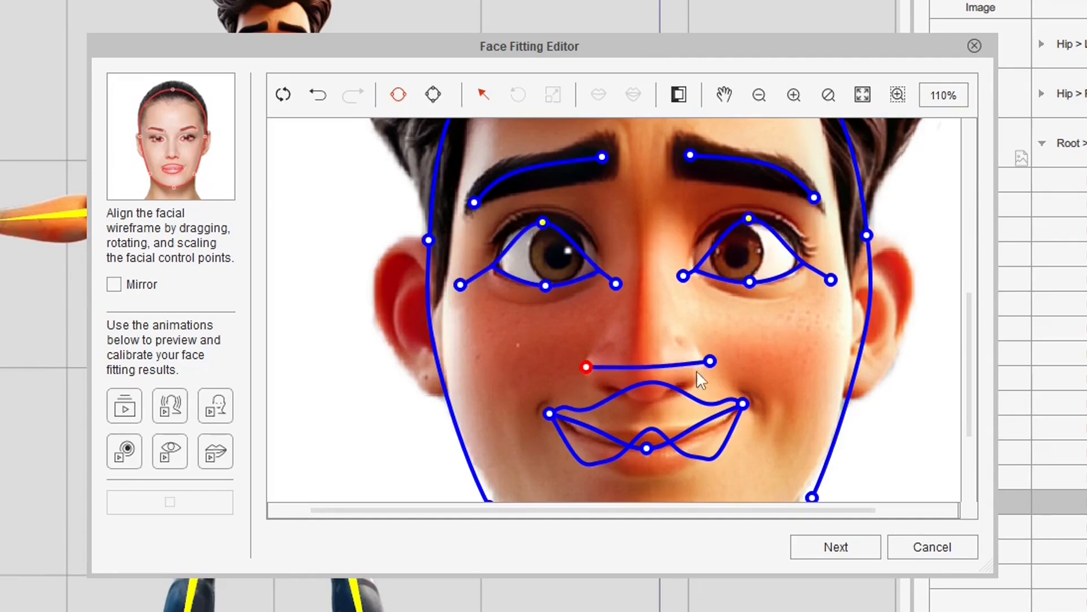
click(710, 362)
drag(712, 363, 705, 369)
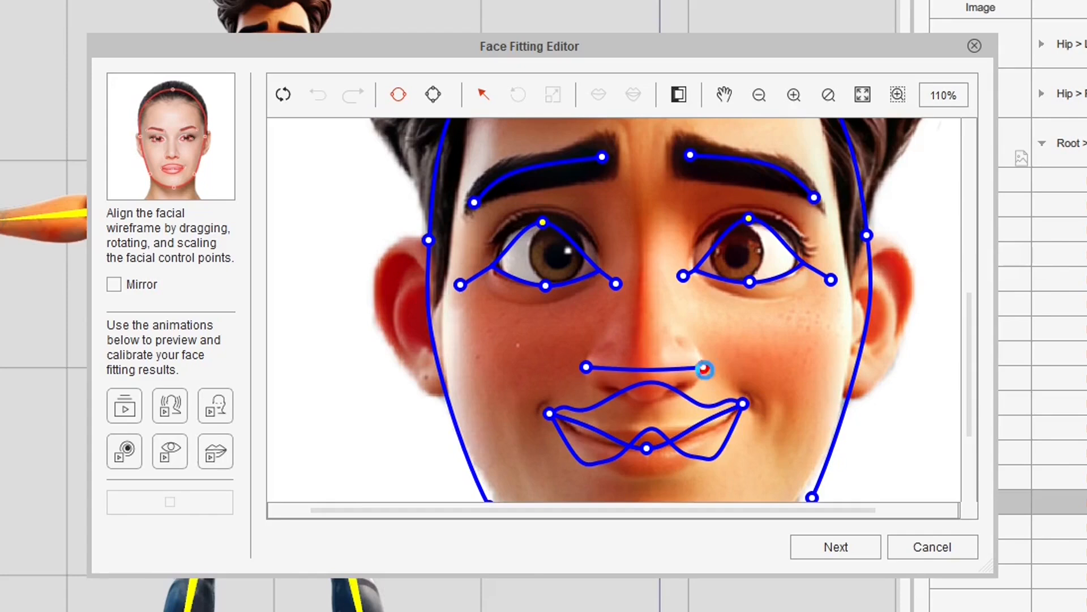
scroll(955, 346, down, 1)
drag(952, 346, 970, 278)
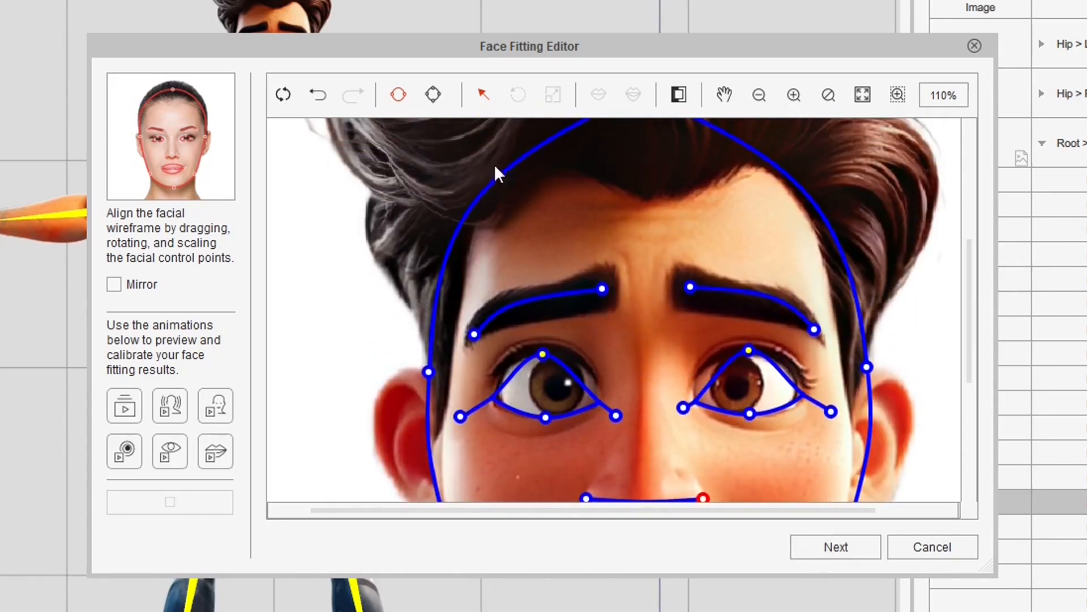
Switch to the detailed facial wireframe and, with mirroring on, move the outer outline's side points outward past the ears.
click(433, 95)
click(863, 95)
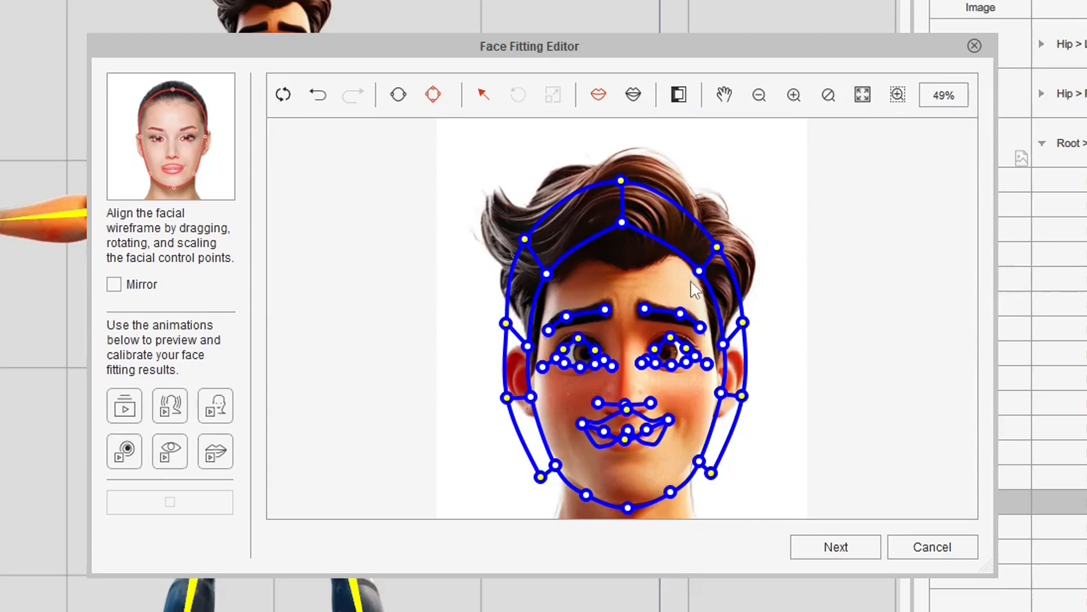
click(507, 390)
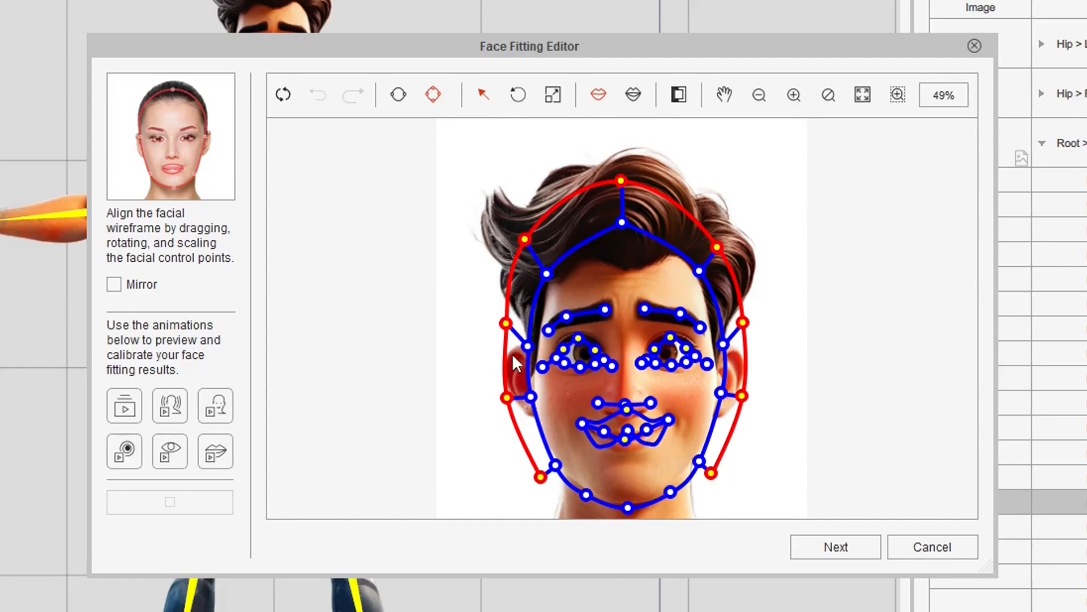
click(115, 285)
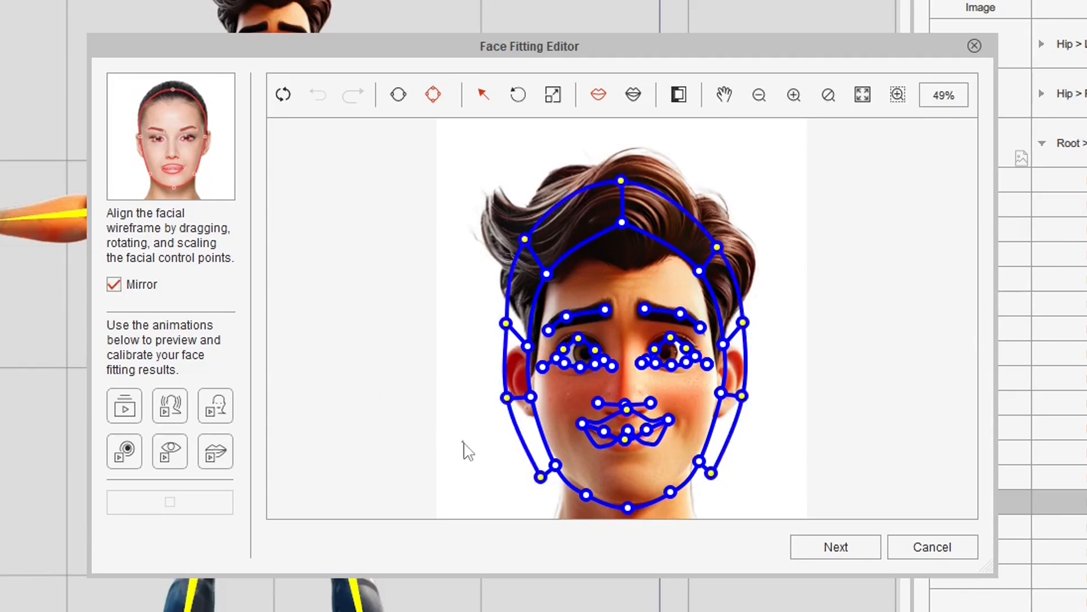
drag(507, 398, 497, 393)
drag(506, 323, 490, 321)
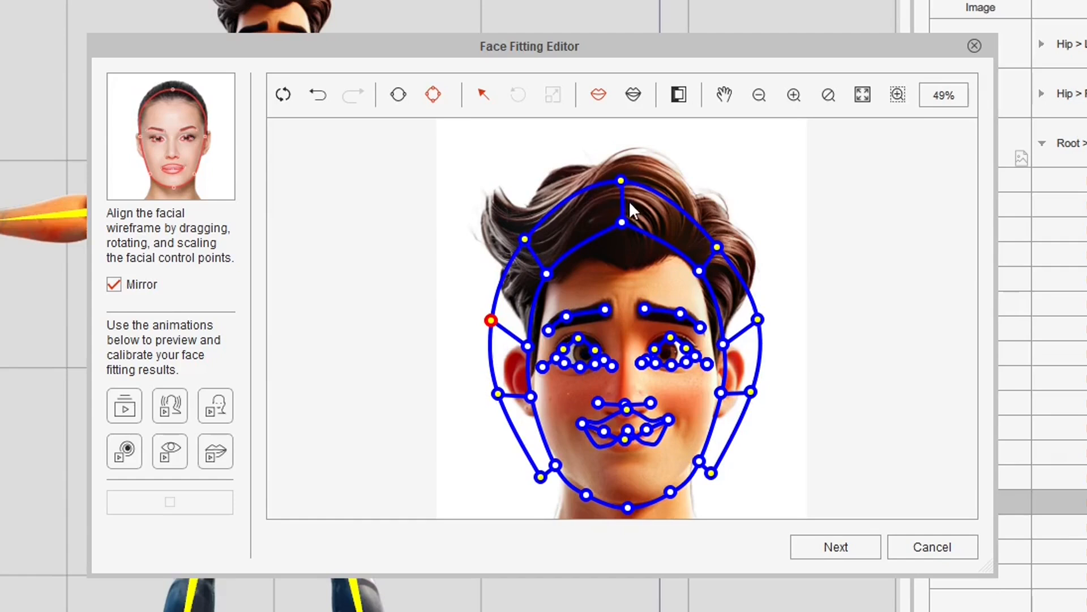
Extend the outer outline around the hair and beyond the jaw, and raise the inner outline's temple points into the hair.
drag(717, 247, 757, 191)
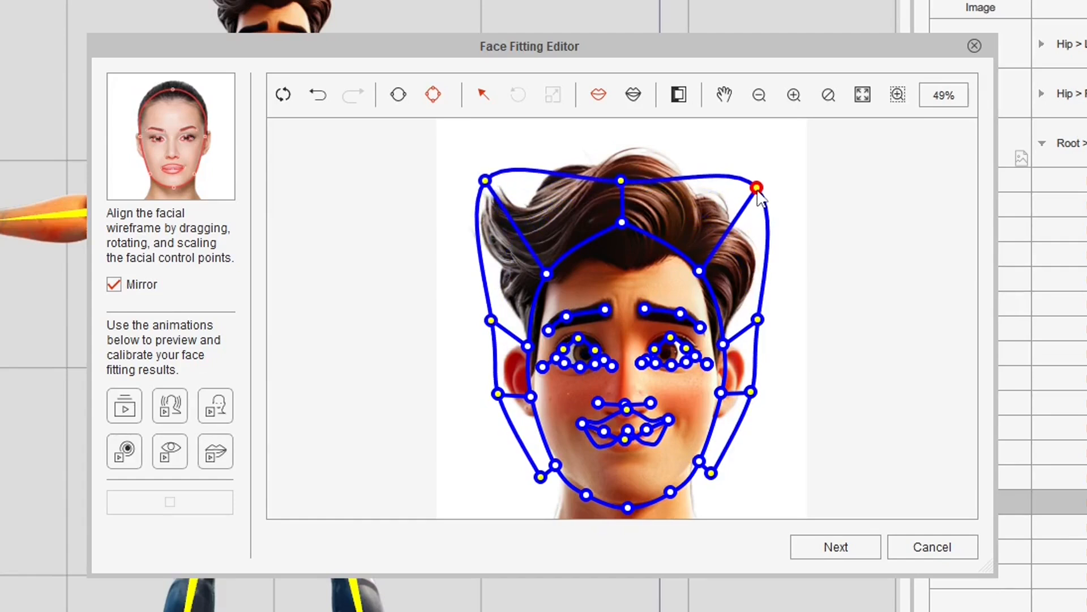
drag(485, 180, 477, 182)
drag(620, 182, 627, 130)
drag(710, 472, 726, 479)
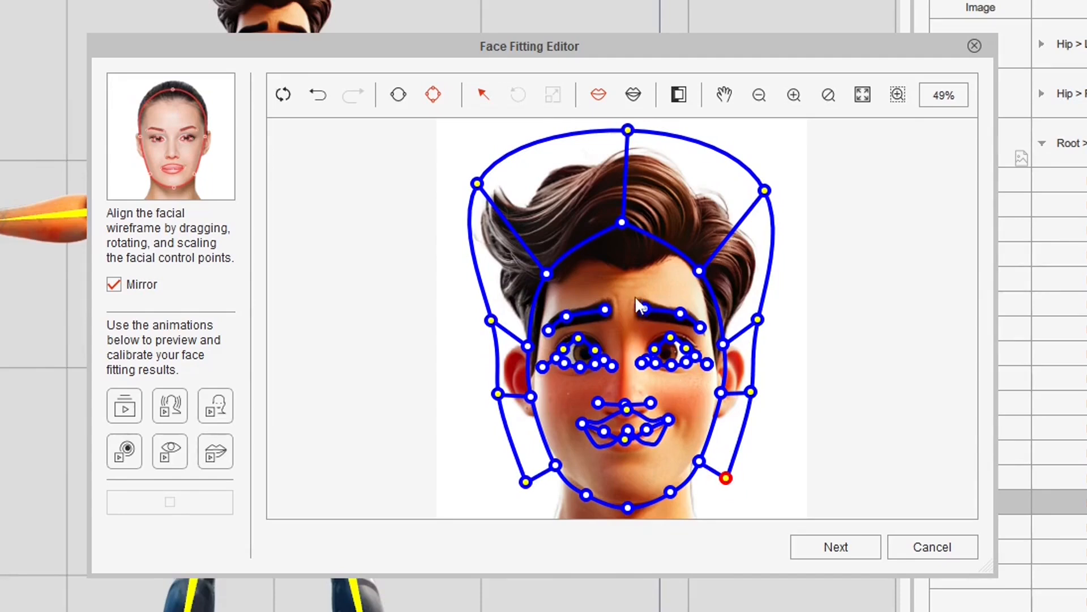
drag(545, 272, 538, 256)
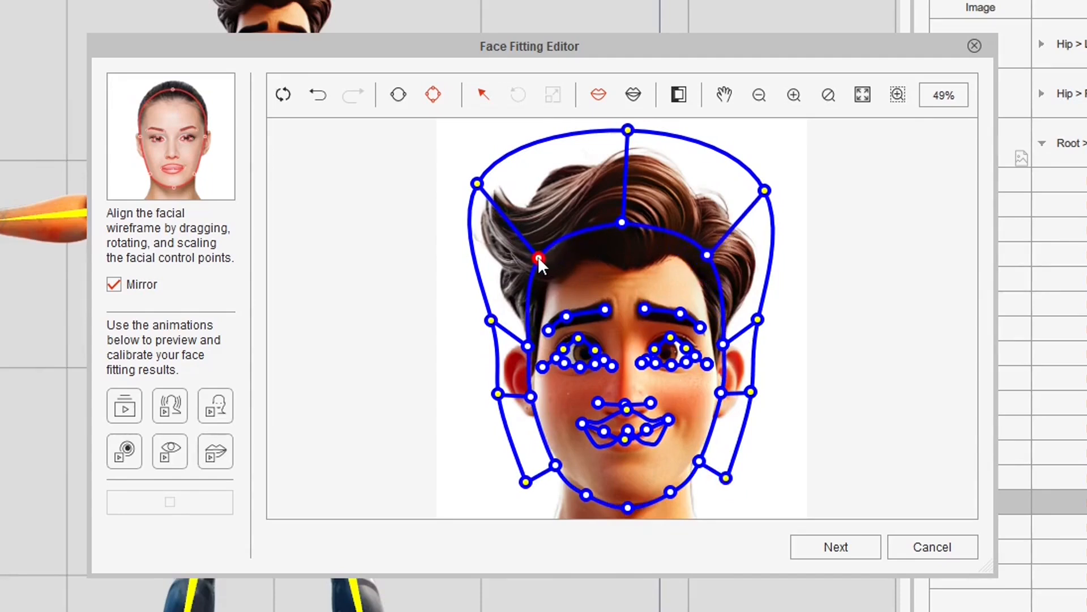
With mirroring on, fit the detailed upper and lower eyelid points to the edges of both eyes.
click(898, 95)
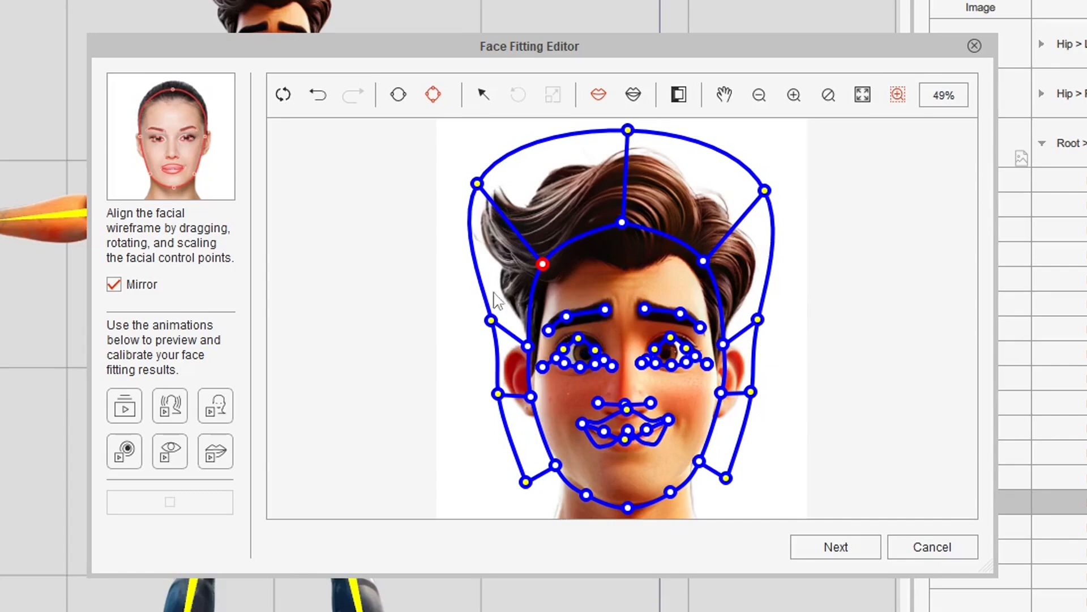
drag(456, 287, 789, 500)
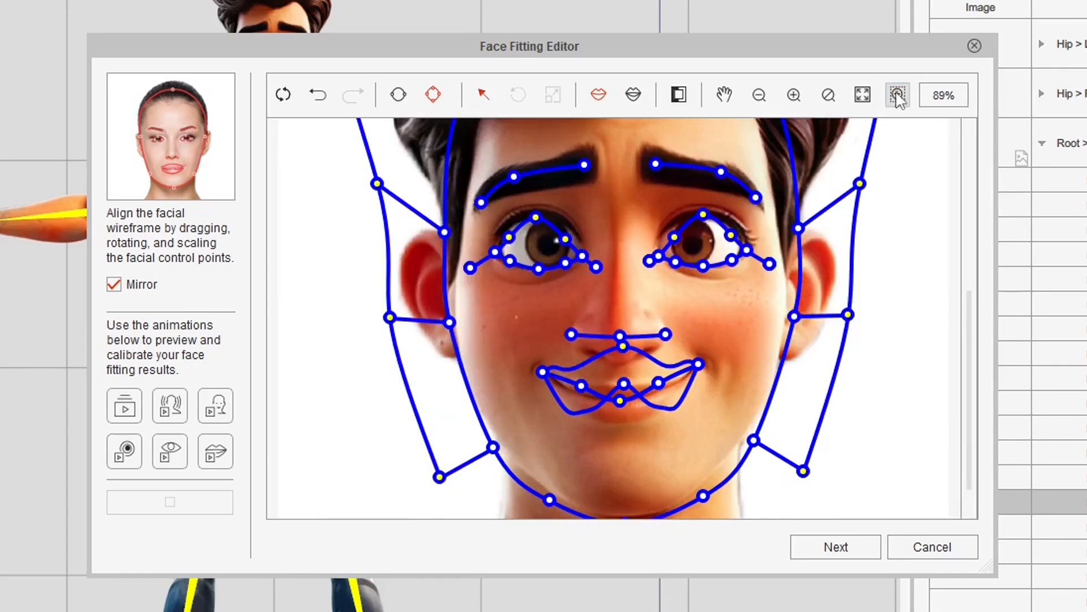
drag(358, 194, 875, 316)
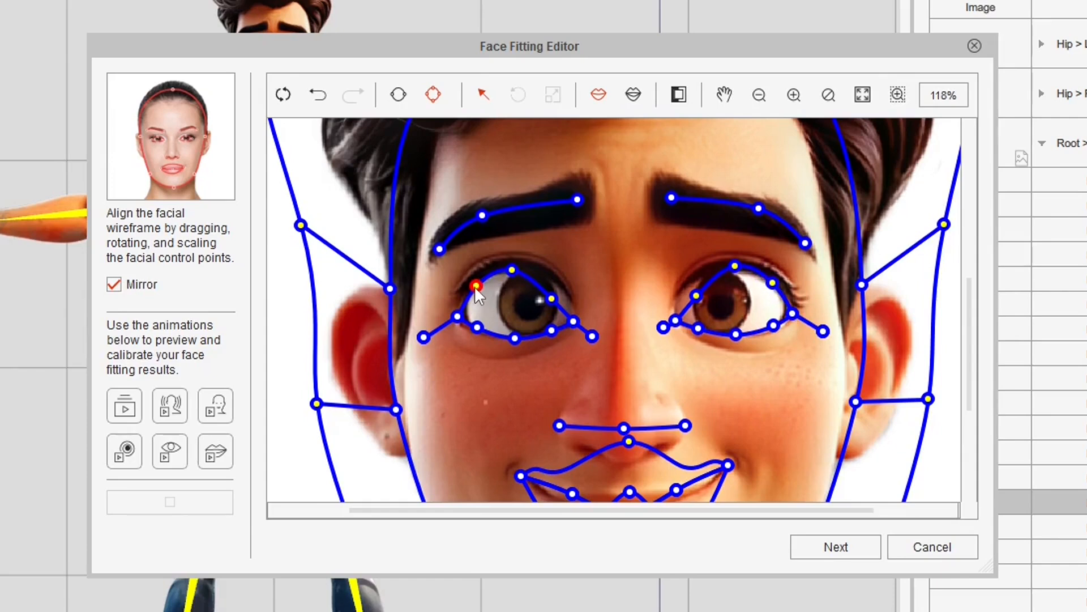
drag(478, 329, 478, 333)
drag(552, 299, 555, 282)
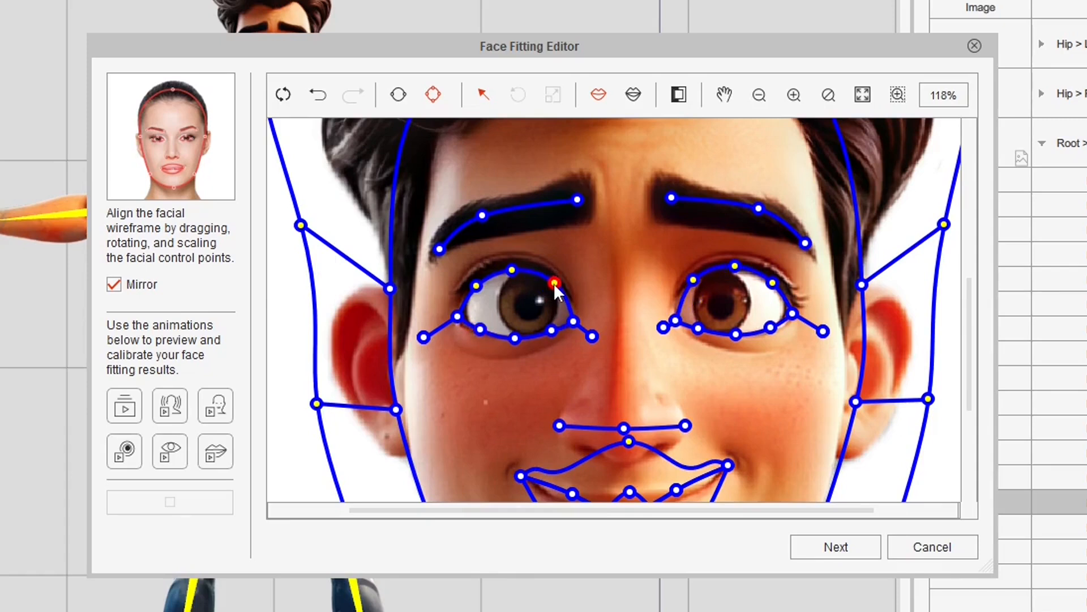
drag(553, 330, 553, 331)
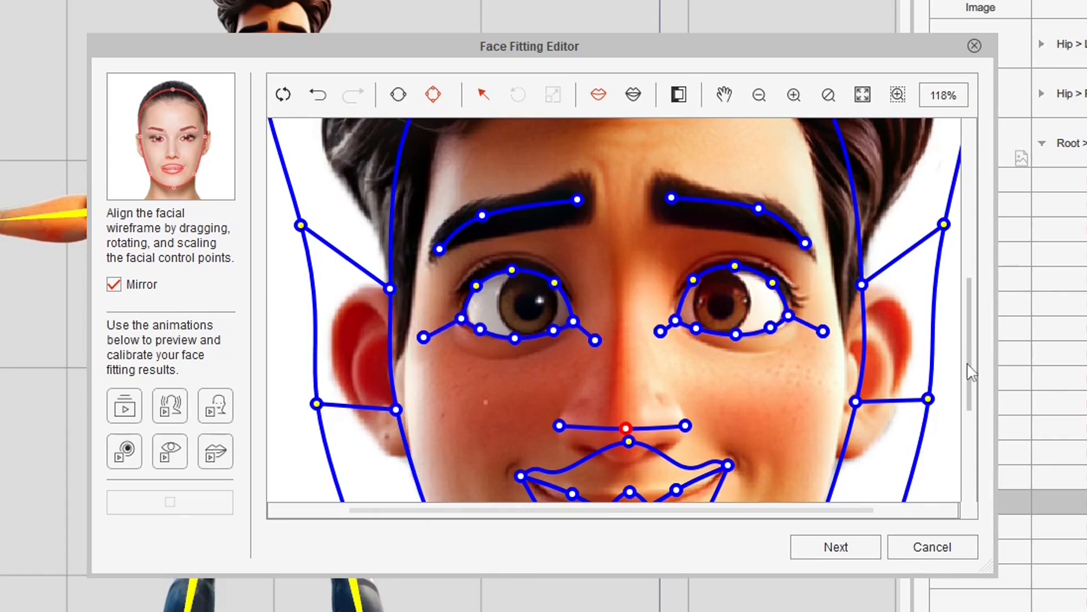
Lower the bottom mouth point beneath the lower lip, and align the lip line and upper-lip points with the smile.
drag(969, 369, 969, 416)
drag(630, 368, 630, 449)
drag(575, 370, 576, 382)
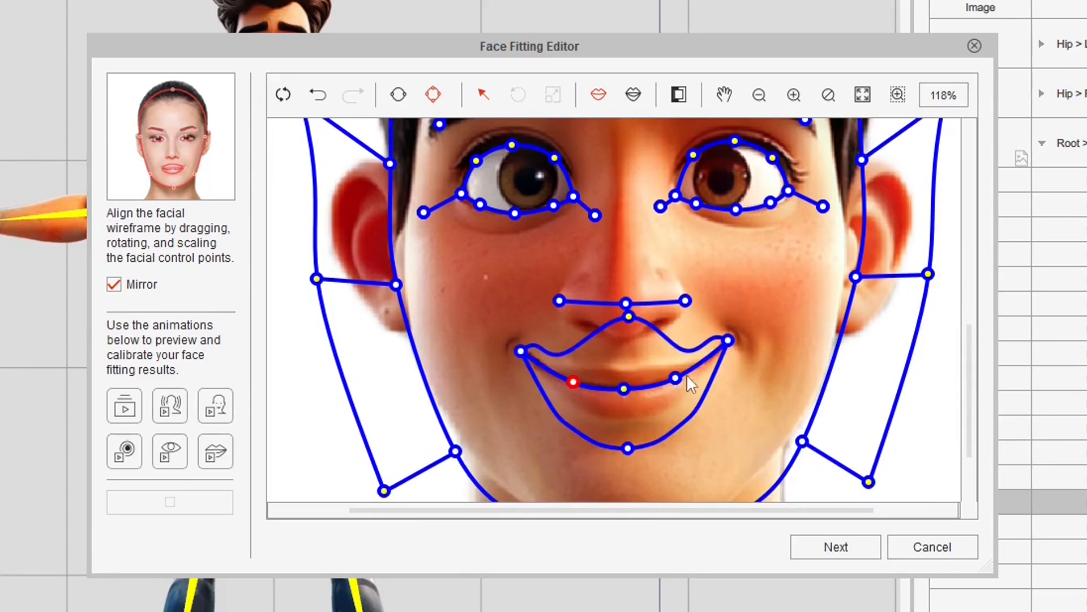
drag(676, 378, 674, 373)
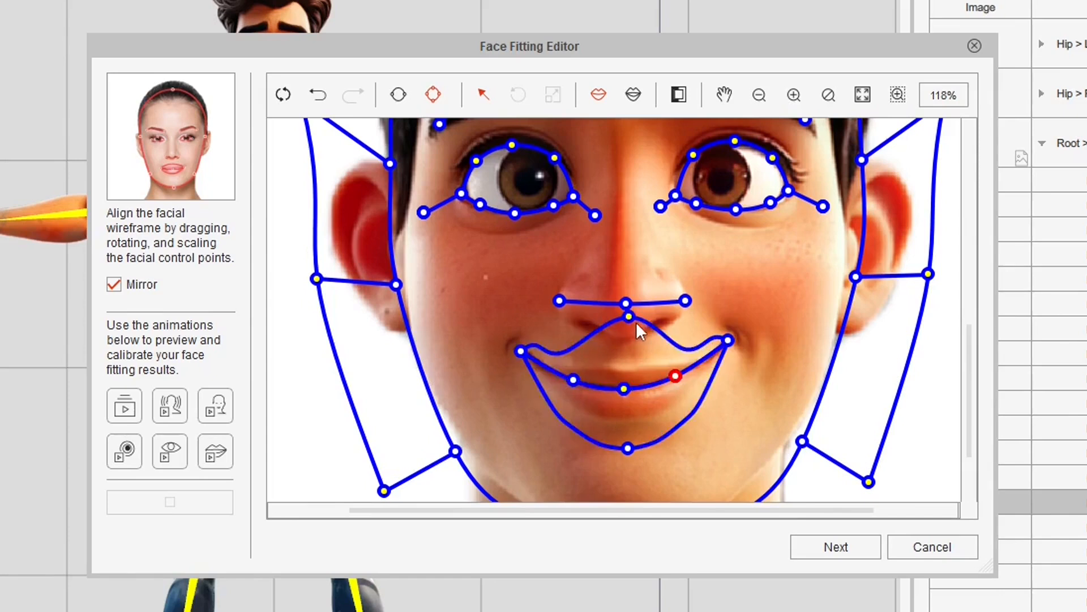
drag(629, 319, 629, 355)
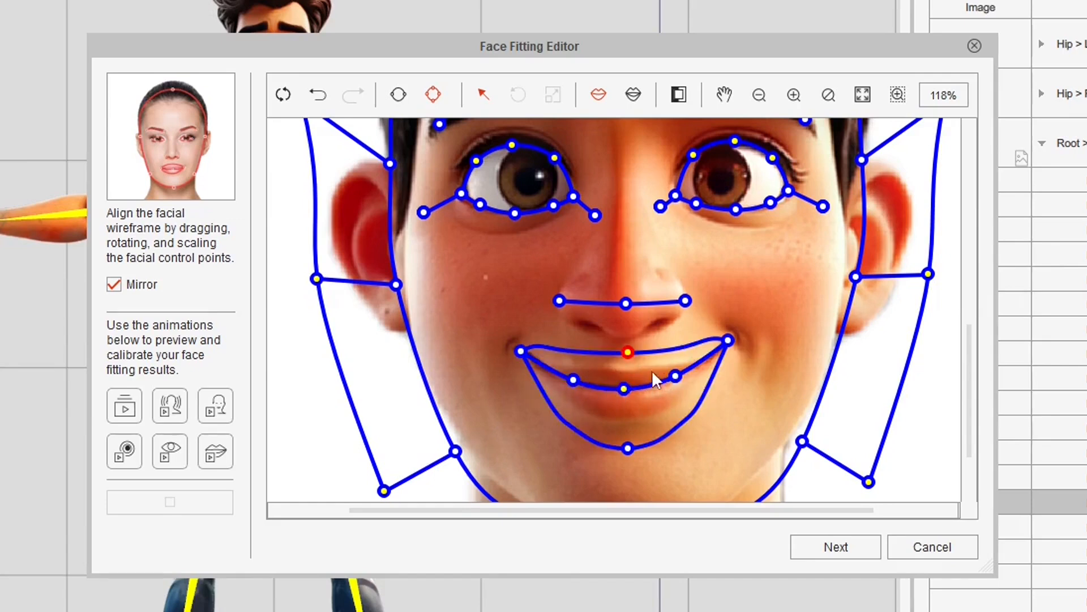
Try the open-mouth wireframe with a lowered lower-lip line, and restore the closed-mouth points to the lip line.
click(633, 95)
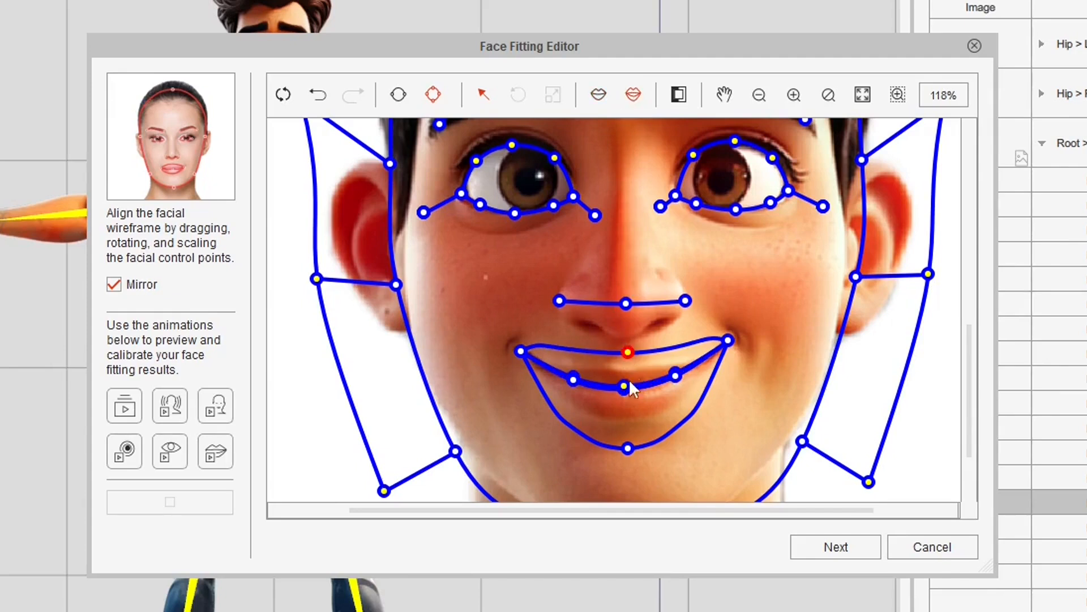
drag(625, 389, 623, 411)
drag(572, 384, 571, 402)
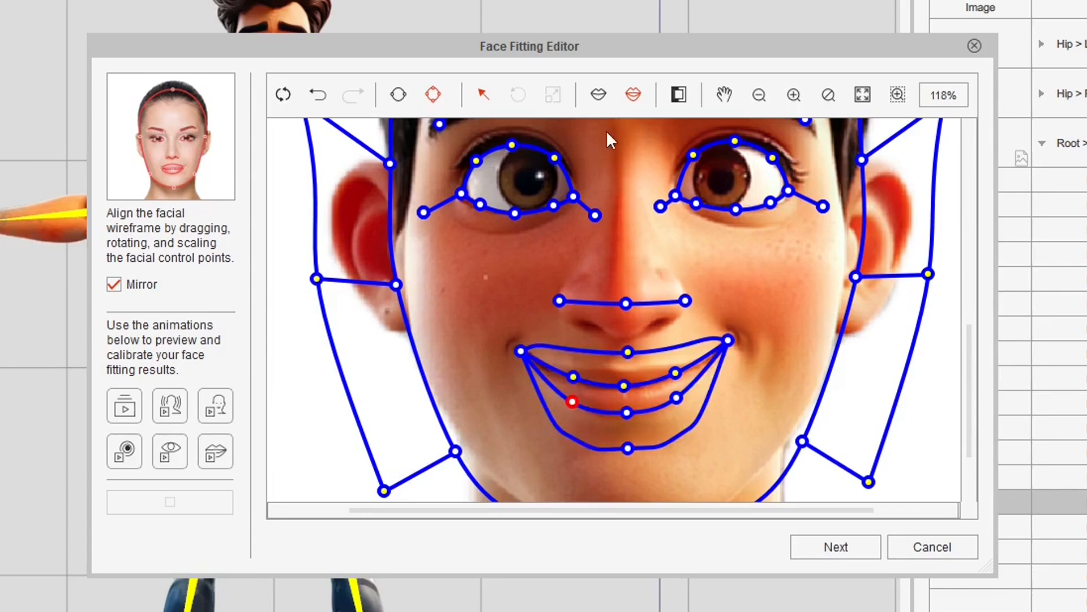
click(597, 100)
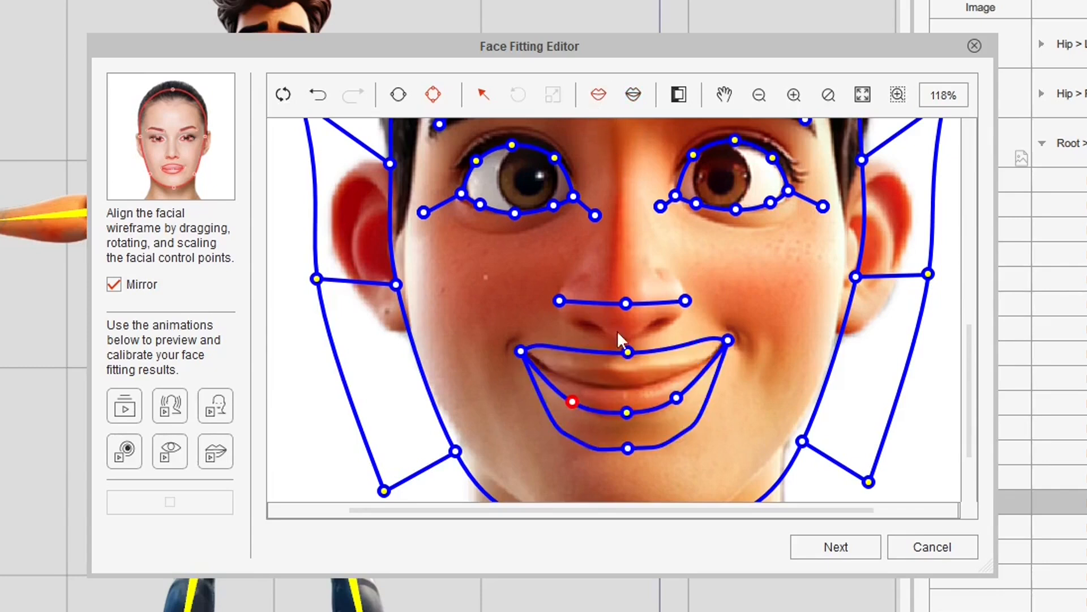
drag(573, 401, 577, 386)
drag(627, 412, 673, 380)
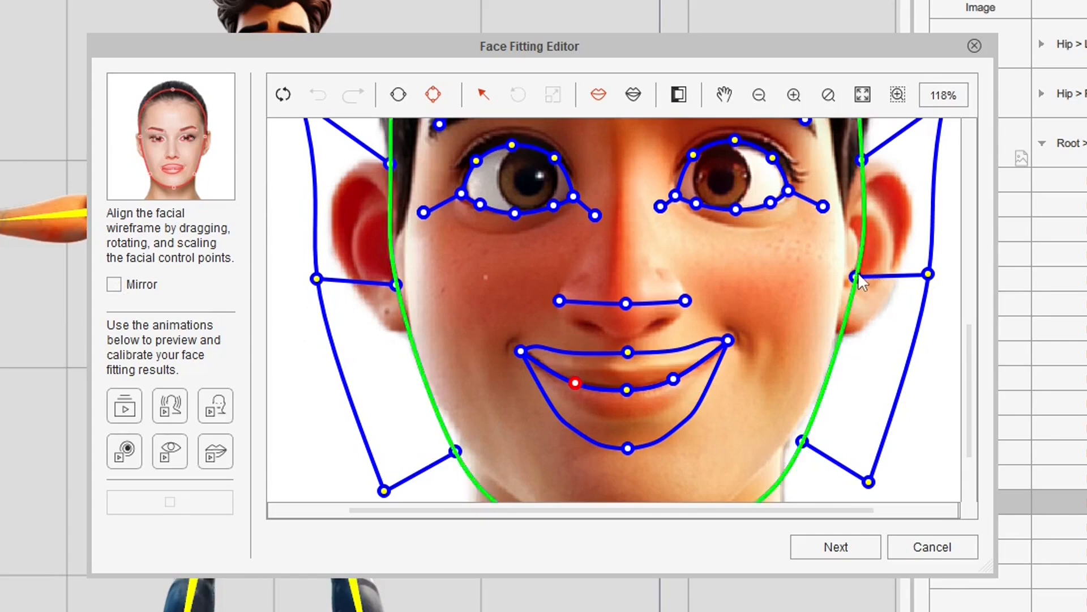
With mirroring off, lower the face outline's cheek-side points to the base of each ear and refine the mouth corners.
drag(855, 276, 847, 277)
drag(396, 284, 402, 314)
drag(848, 278, 848, 297)
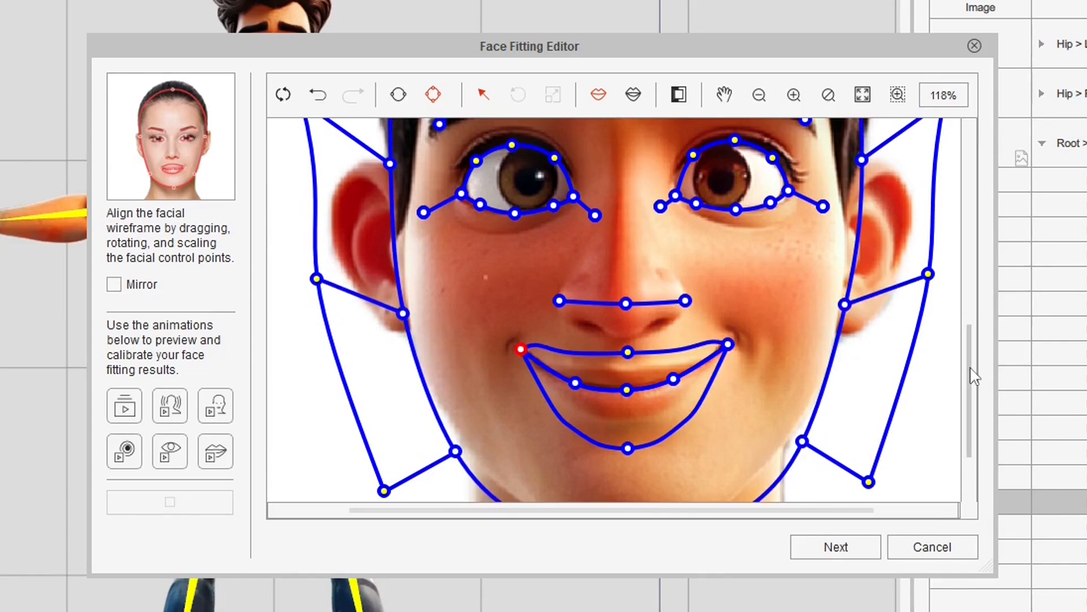
Fit the jaw corner and chin-side points of the face outline individually to the jawline.
drag(969, 371, 969, 400)
drag(802, 365, 814, 345)
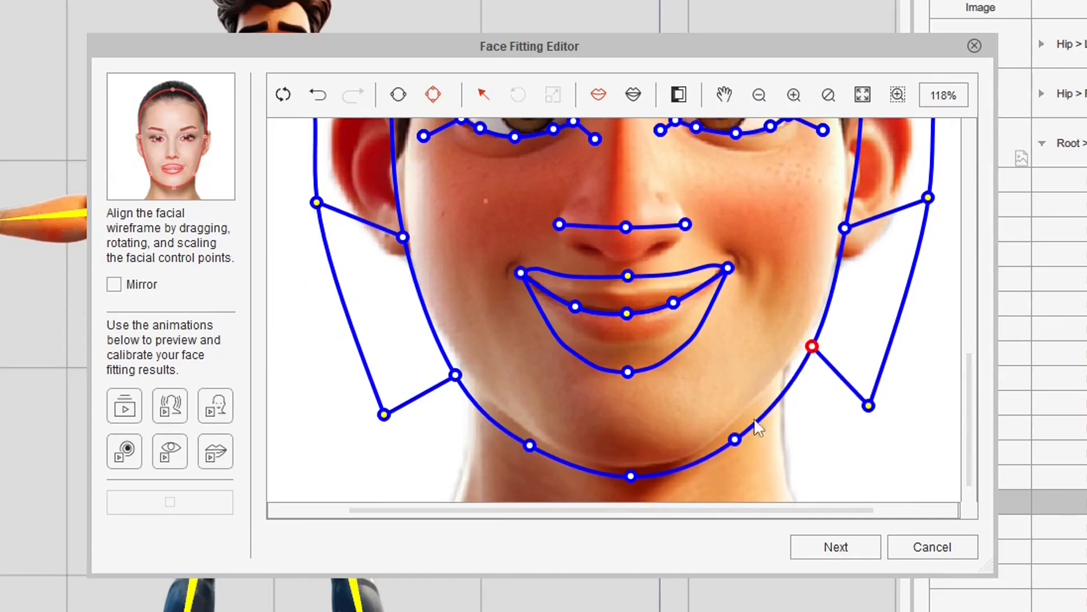
drag(734, 439, 719, 448)
drag(528, 447, 556, 460)
drag(844, 228, 851, 228)
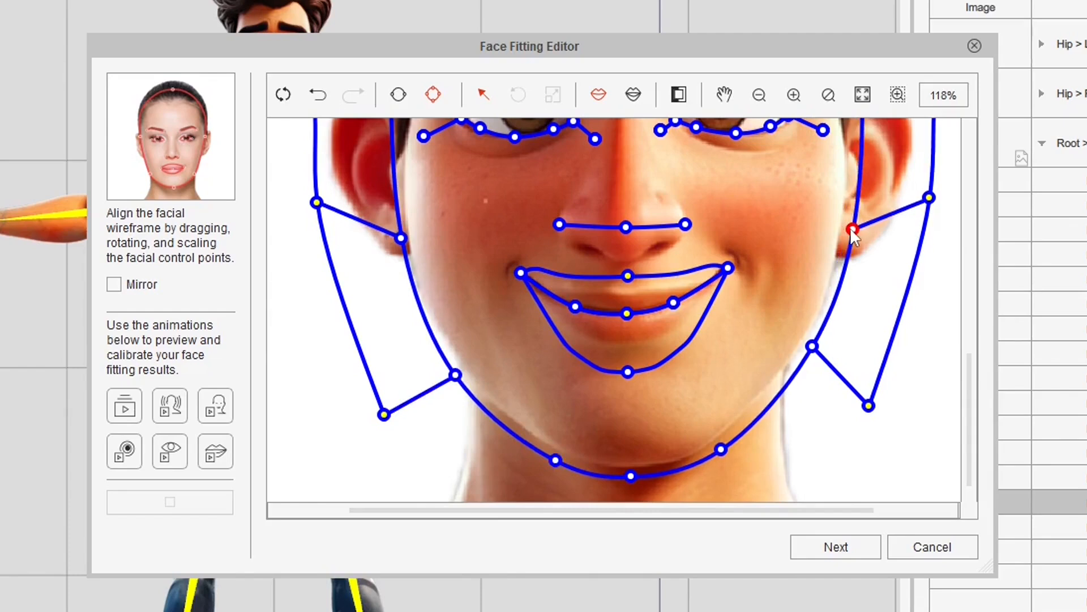
Individually refine the outer corner and eyelid points of the character's left eye.
drag(969, 365, 990, 313)
click(792, 254)
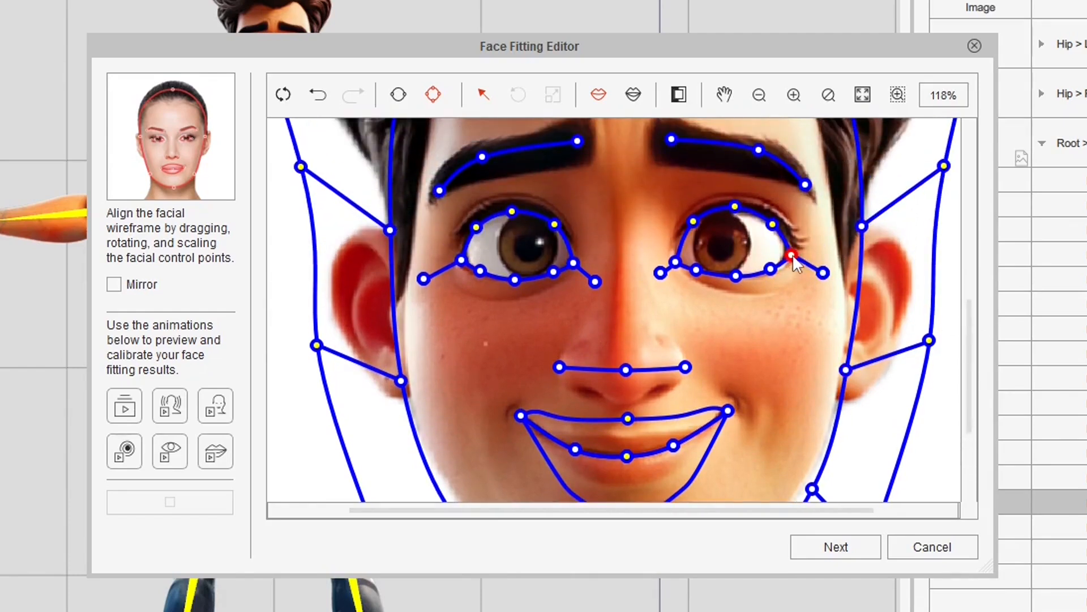
drag(822, 273, 816, 258)
drag(773, 224, 769, 222)
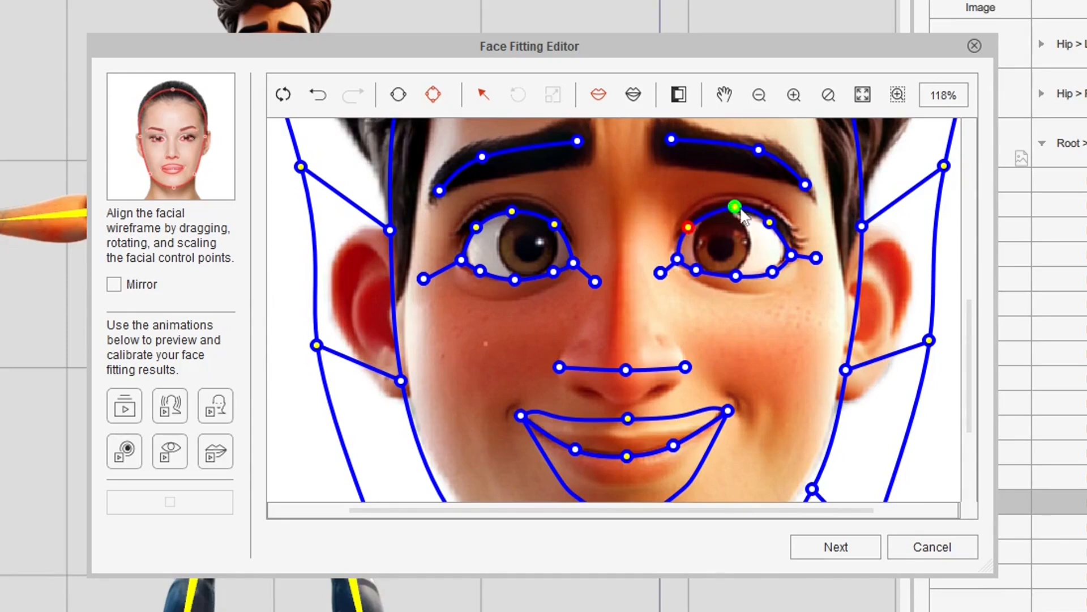
Move the middle point of each eyebrow slightly inward along the brow.
drag(969, 336, 990, 287)
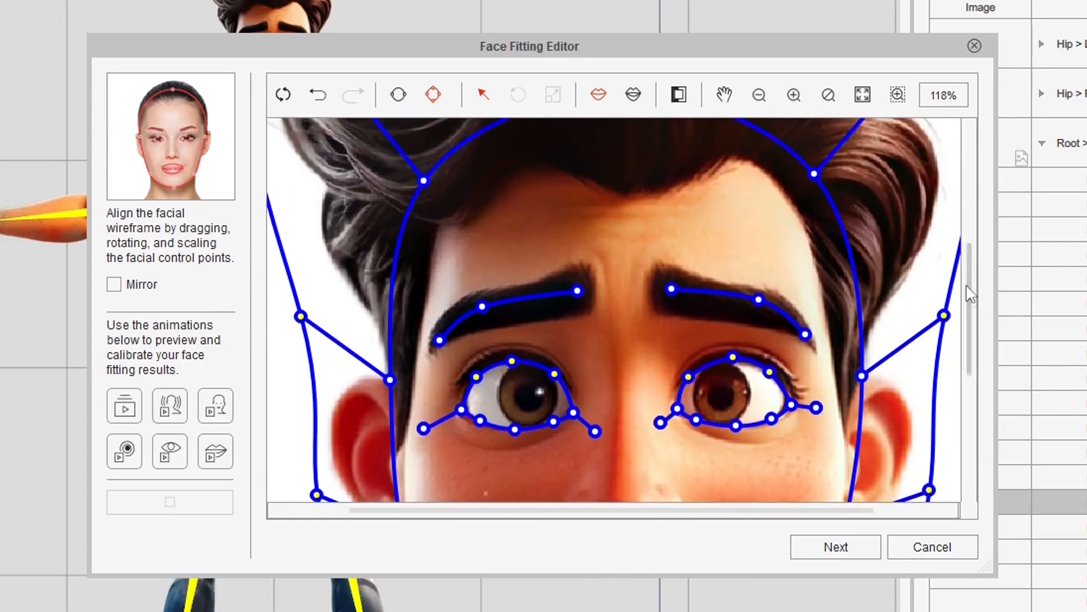
drag(759, 300, 741, 299)
drag(482, 306, 498, 305)
drag(975, 336, 972, 215)
Preview the face fitting on the whole head with the calibration animations, enlarging the editor window, and stop playback.
click(862, 94)
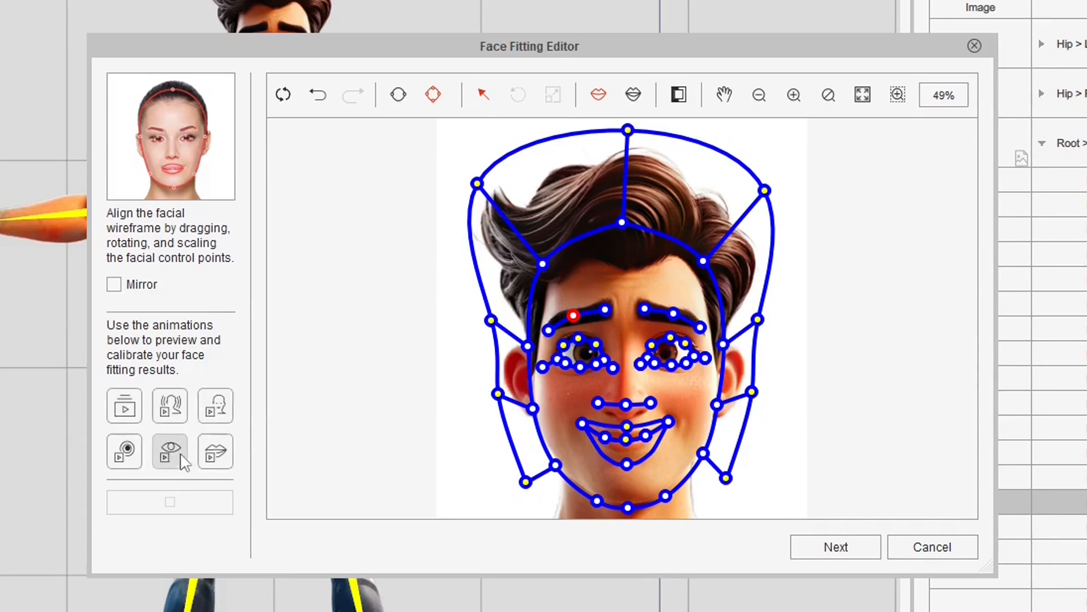
click(127, 405)
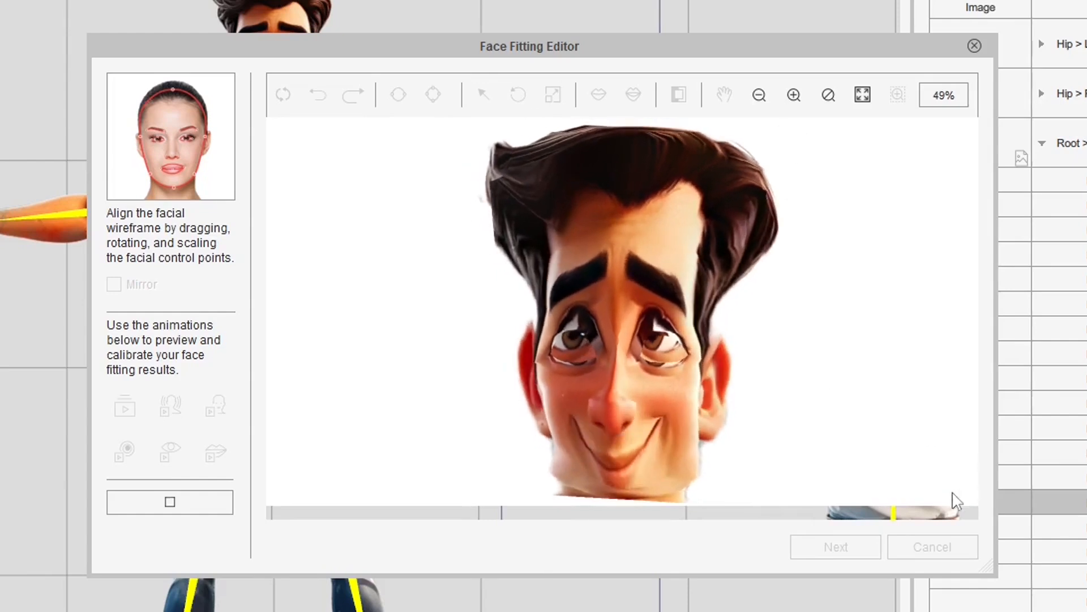
click(168, 501)
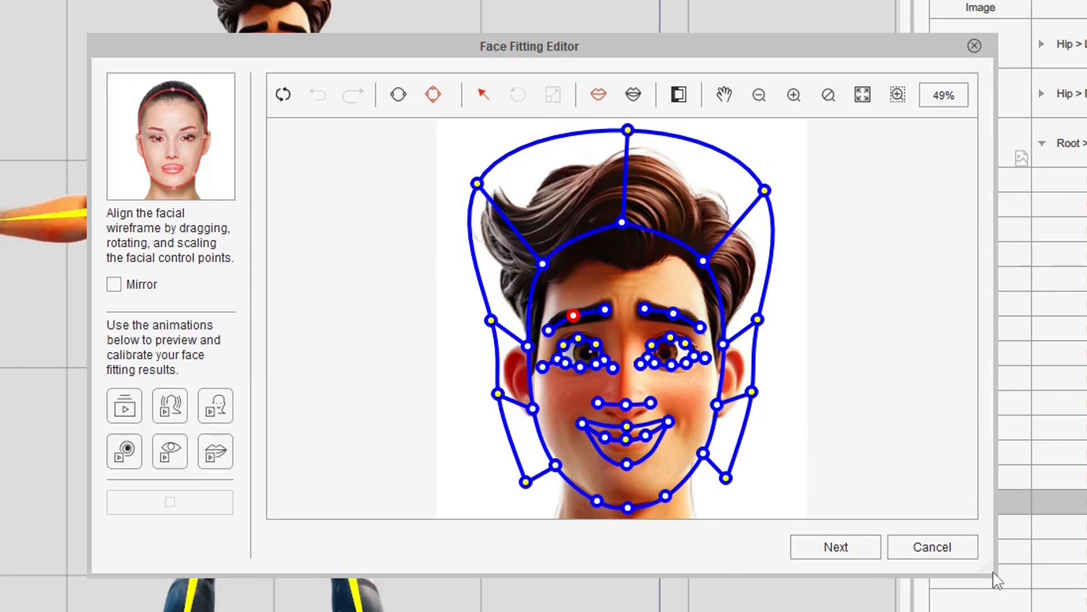
drag(992, 571, 1013, 595)
click(214, 416)
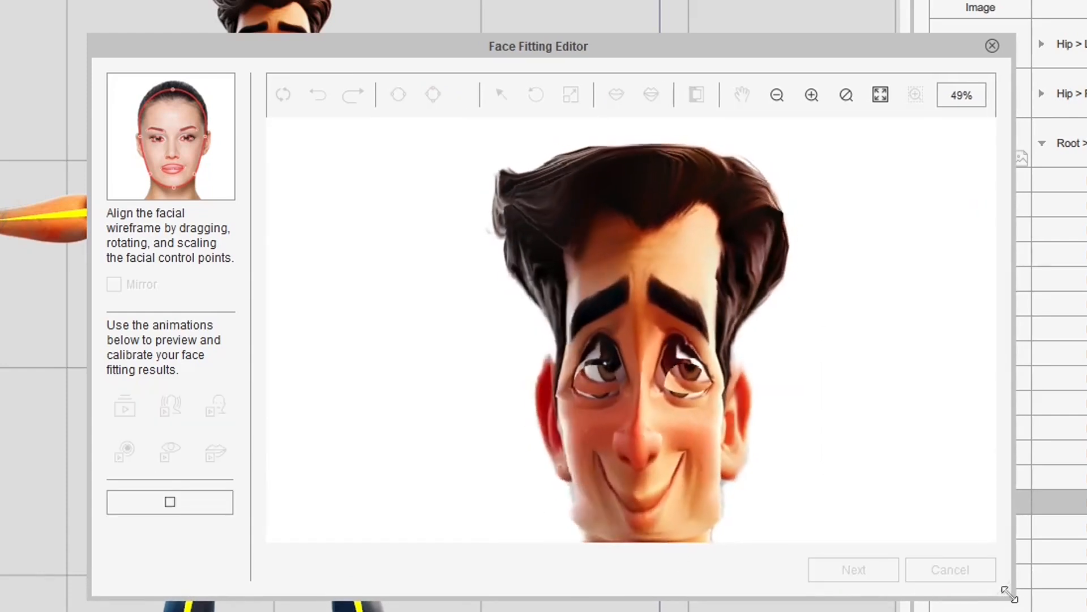
drag(1011, 597, 995, 589)
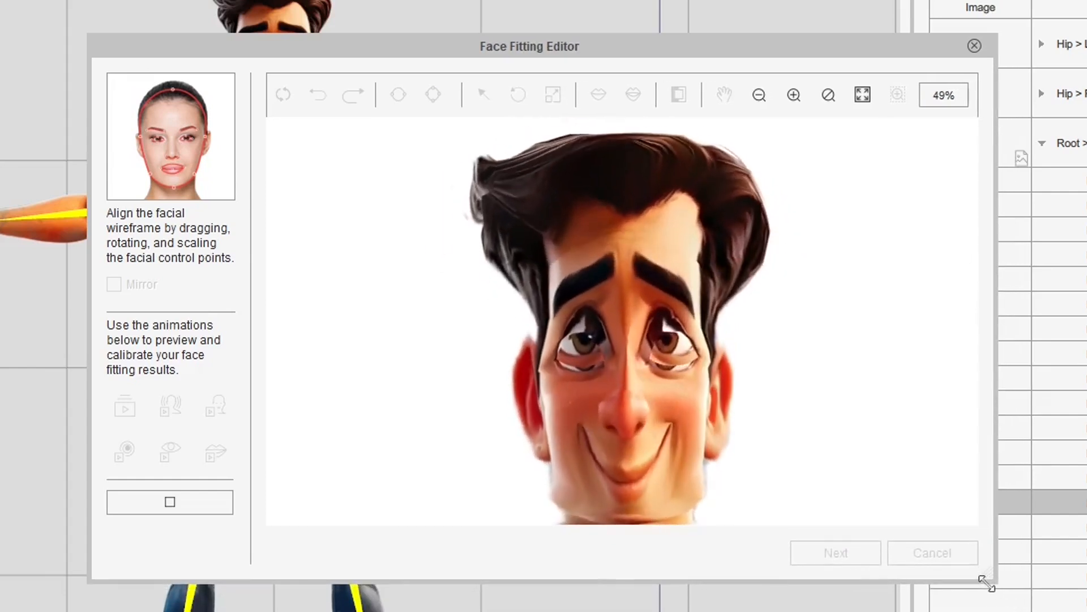
click(169, 502)
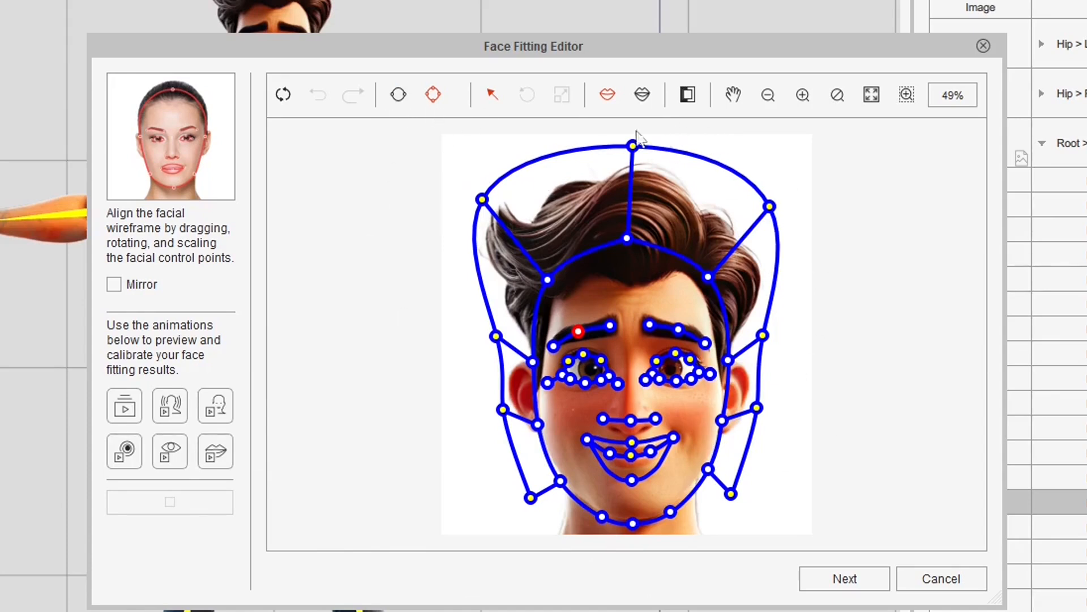
Accept the wireframe fitting, proceed to the face orientation stage, and rotate the orientation mask sideways.
click(845, 579)
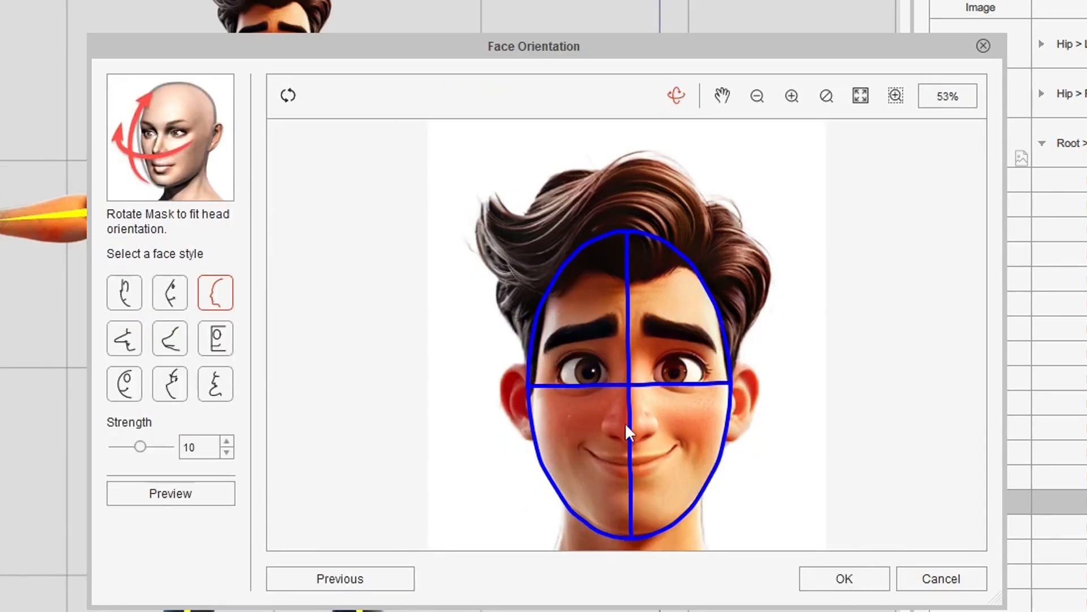
drag(630, 418, 268, 417)
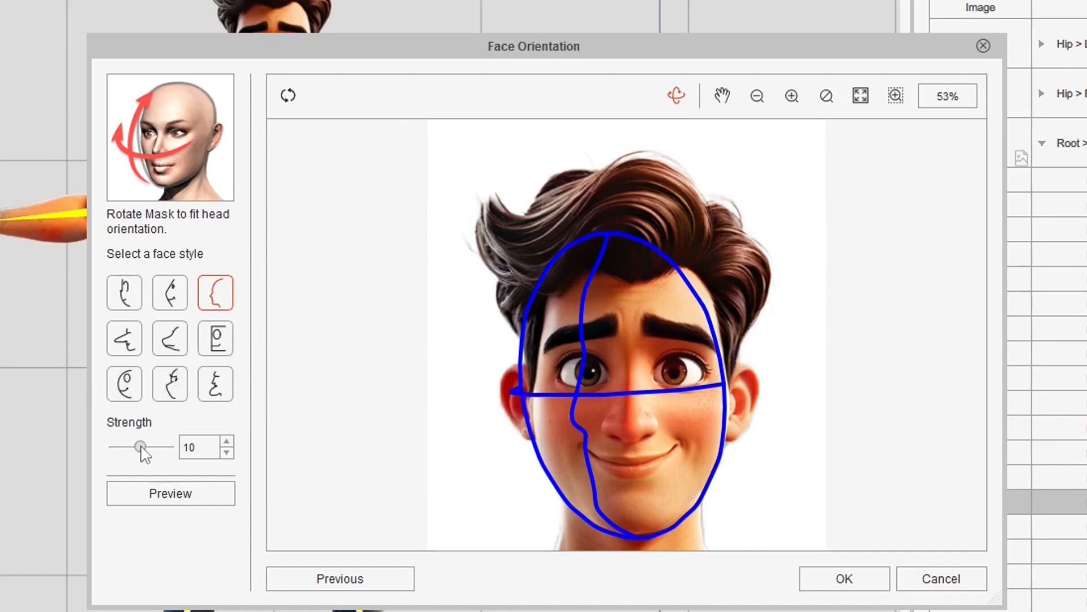
Test the selected face style's Strength at 20 on the rotated mask, and reduce it to 1.
drag(140, 446, 173, 447)
drag(534, 419, 566, 402)
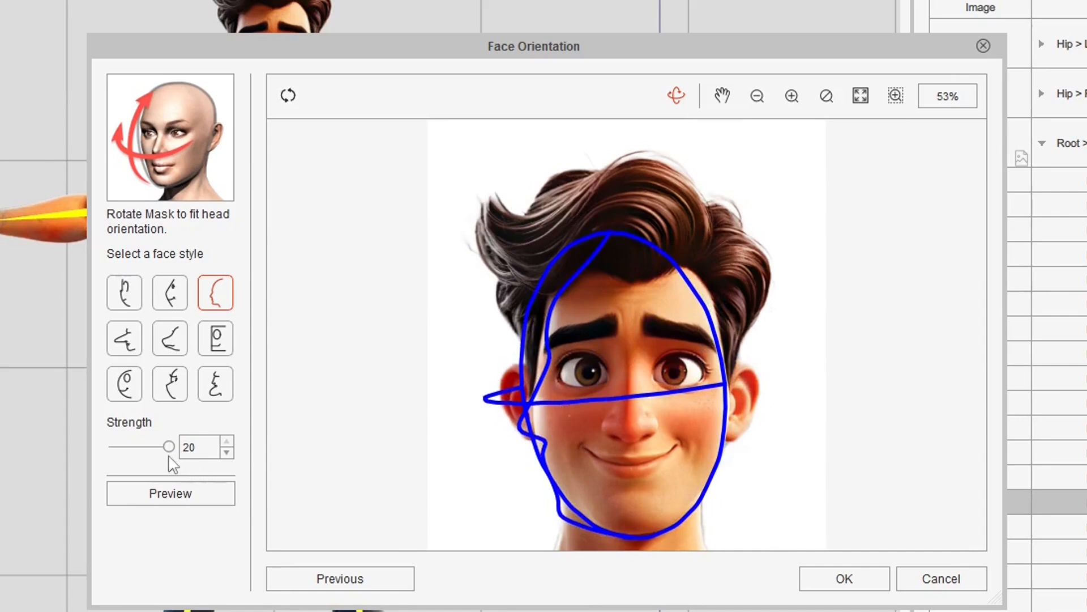
drag(170, 448, 99, 453)
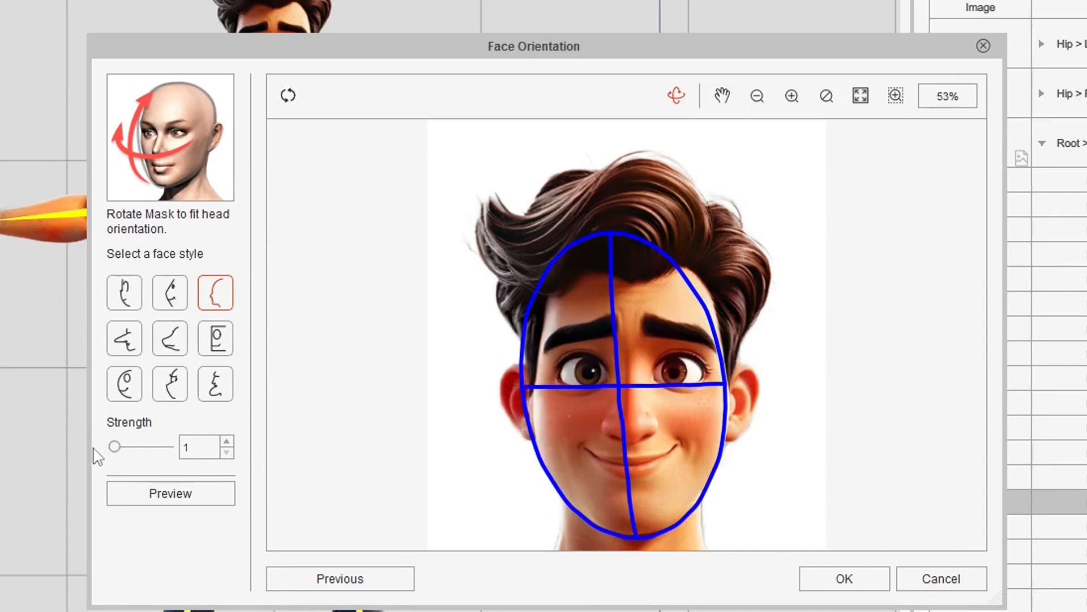
Rotate the orientation mask sideways to see its profile, and set the face style's Strength to 10.
drag(637, 412, 455, 382)
drag(496, 407, 615, 430)
drag(113, 446, 140, 447)
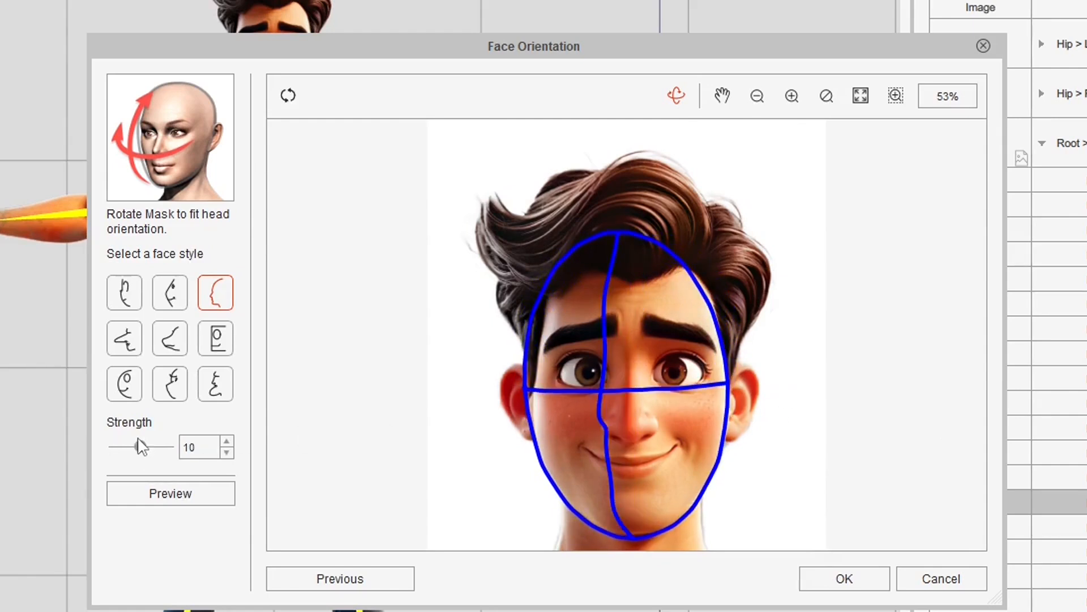
Rotate the orientation mask back to face forward, aligned with the character's frontal face.
drag(572, 405, 571, 427)
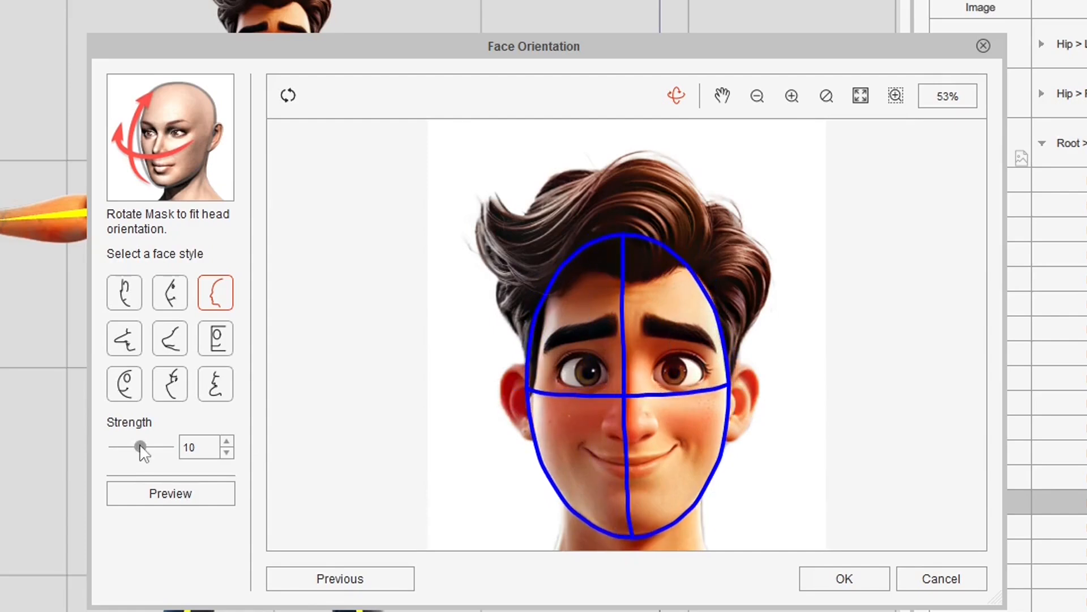
drag(140, 446, 130, 431)
drag(624, 396, 603, 386)
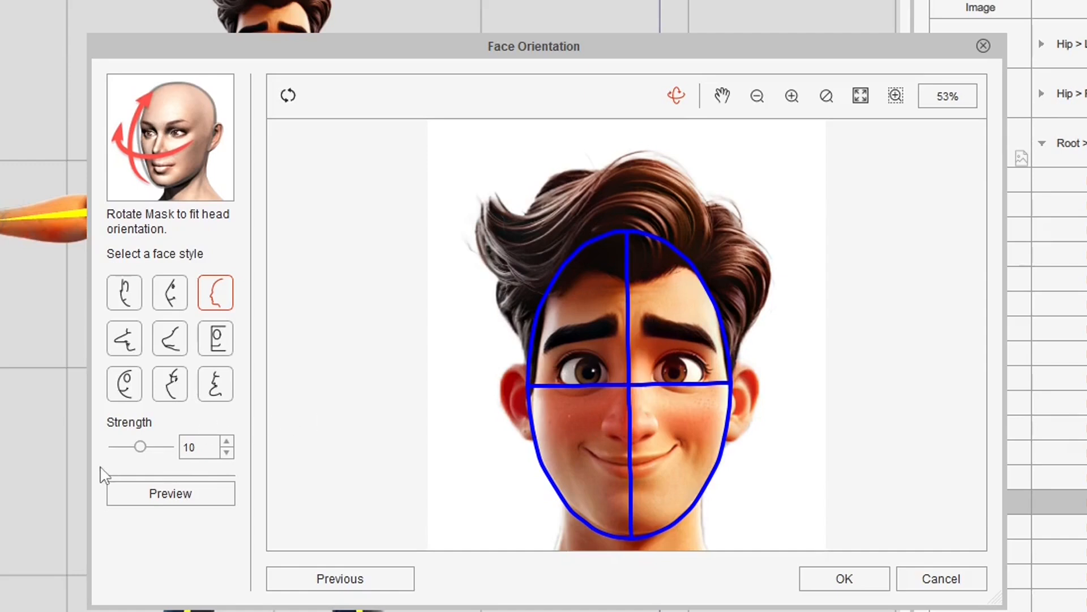
Set the face style's Strength to 7, preview the head movement, and accept the face orientation.
drag(144, 453, 140, 453)
click(168, 498)
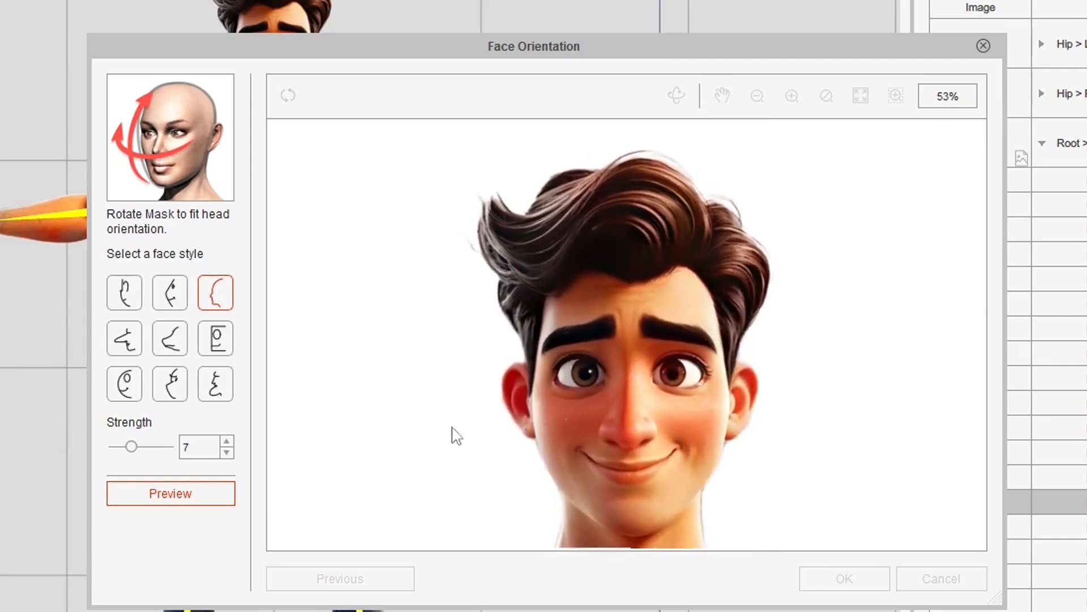
click(215, 495)
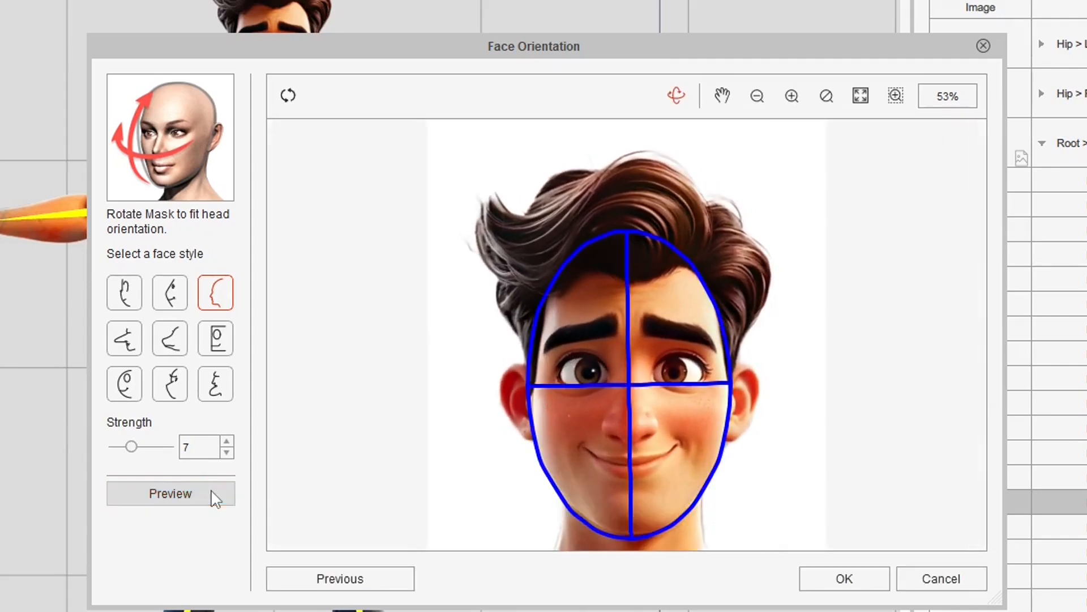
click(865, 576)
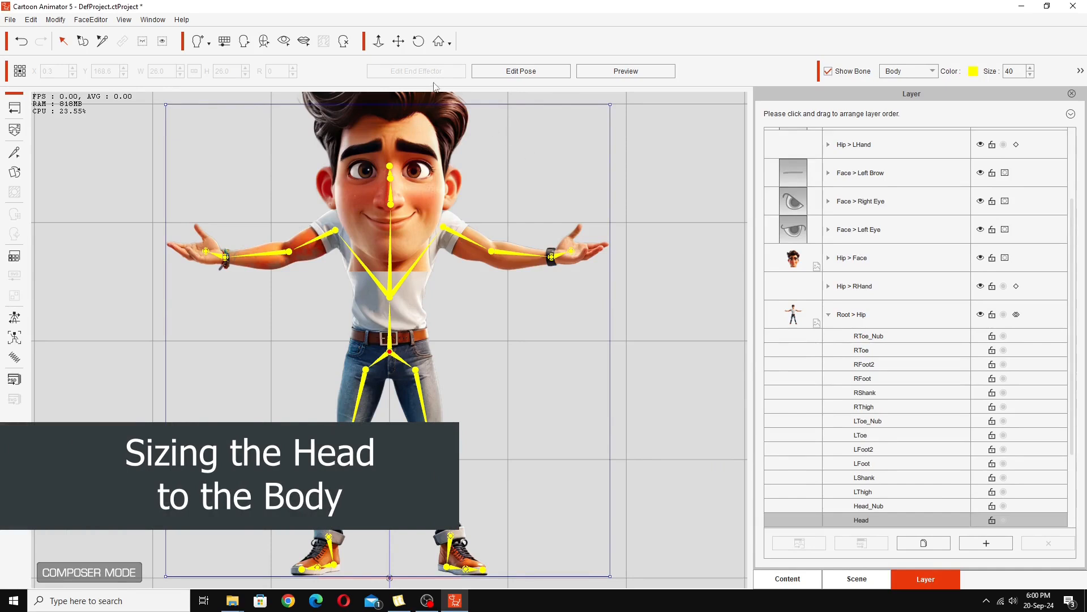
Select the new head and scale it proportionally to 50.7 percent around its pivot.
click(399, 42)
drag(498, 136, 498, 208)
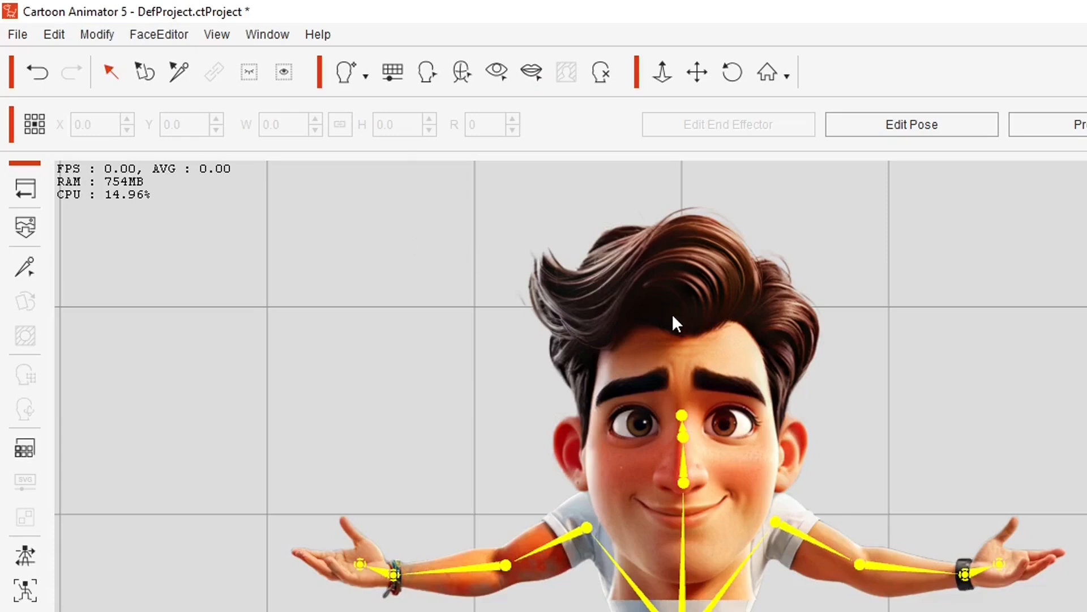
click(671, 312)
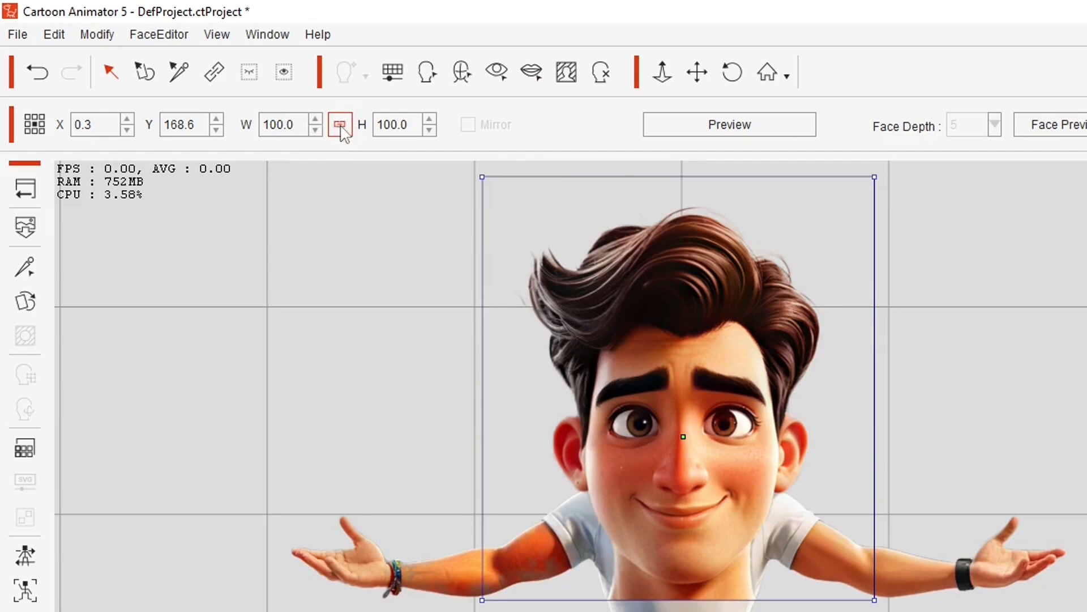
drag(482, 599, 583, 505)
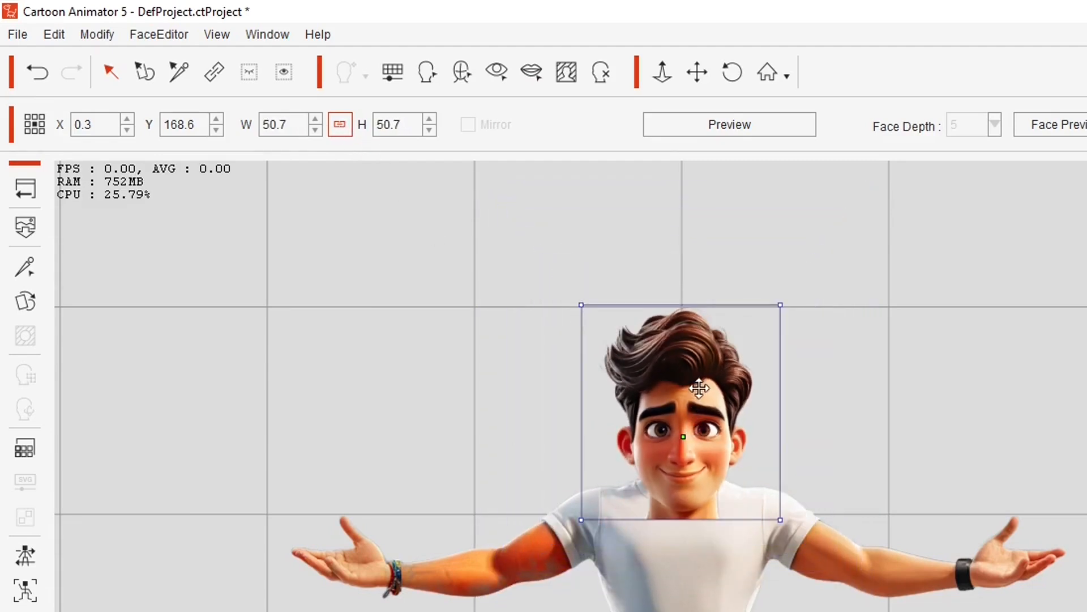
Move the head beside the body's original head, shrink it slightly to compare sizes, and place it over the original.
drag(698, 388, 839, 361)
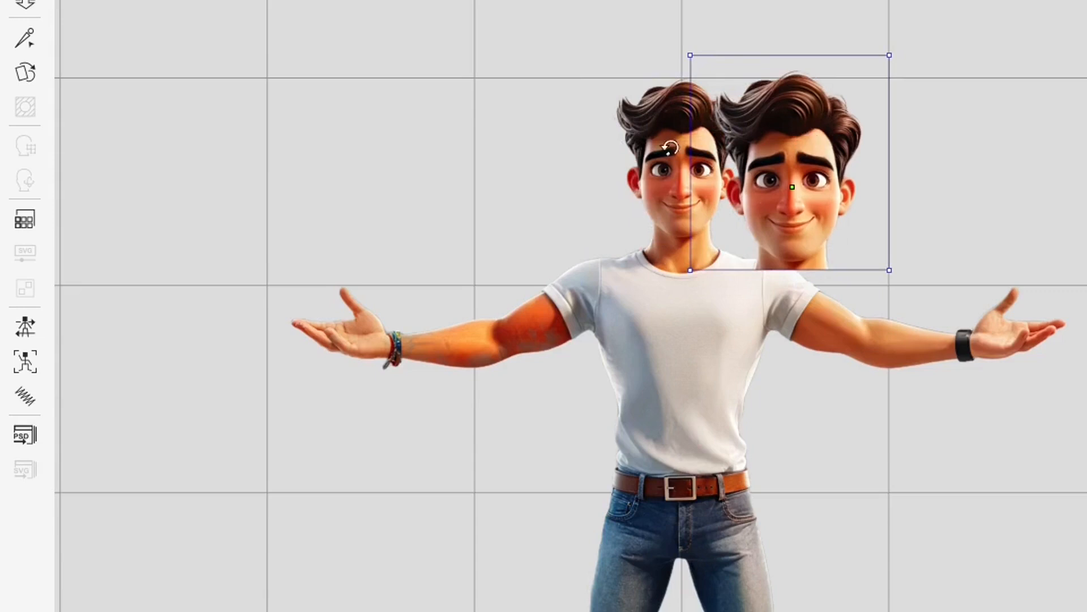
drag(784, 136, 744, 125)
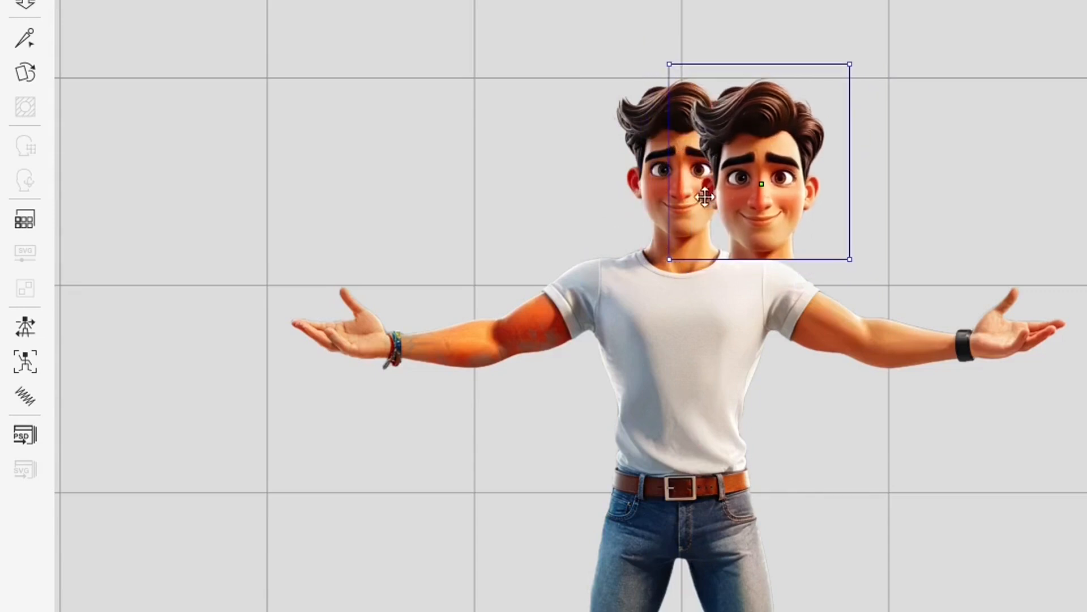
drag(779, 171, 699, 164)
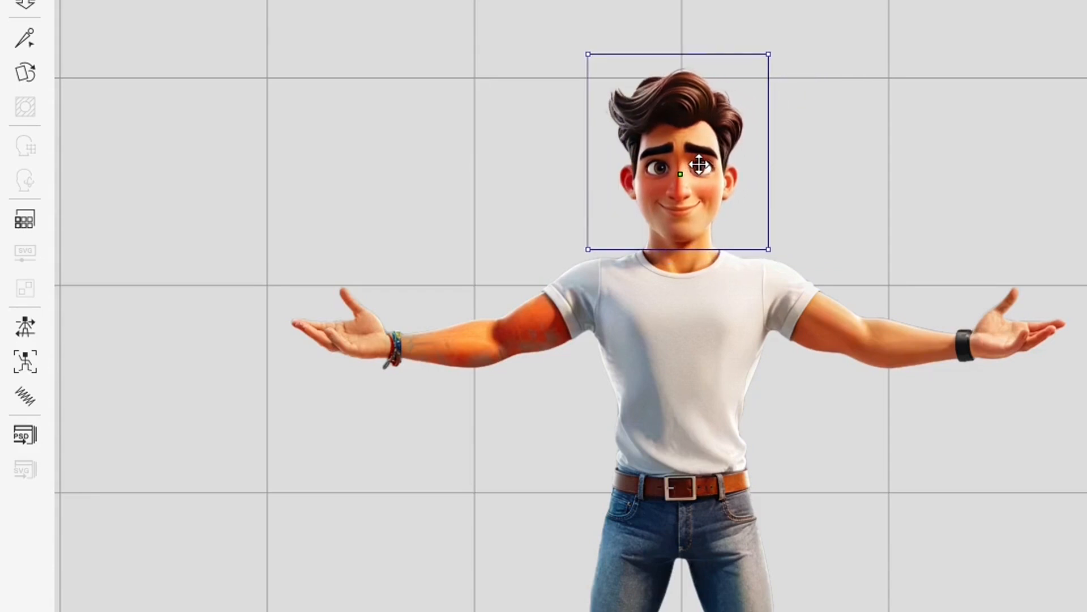
Fine-tune the head's scale to 43 percent and align it with the body's original head and neck.
drag(589, 248, 615, 226)
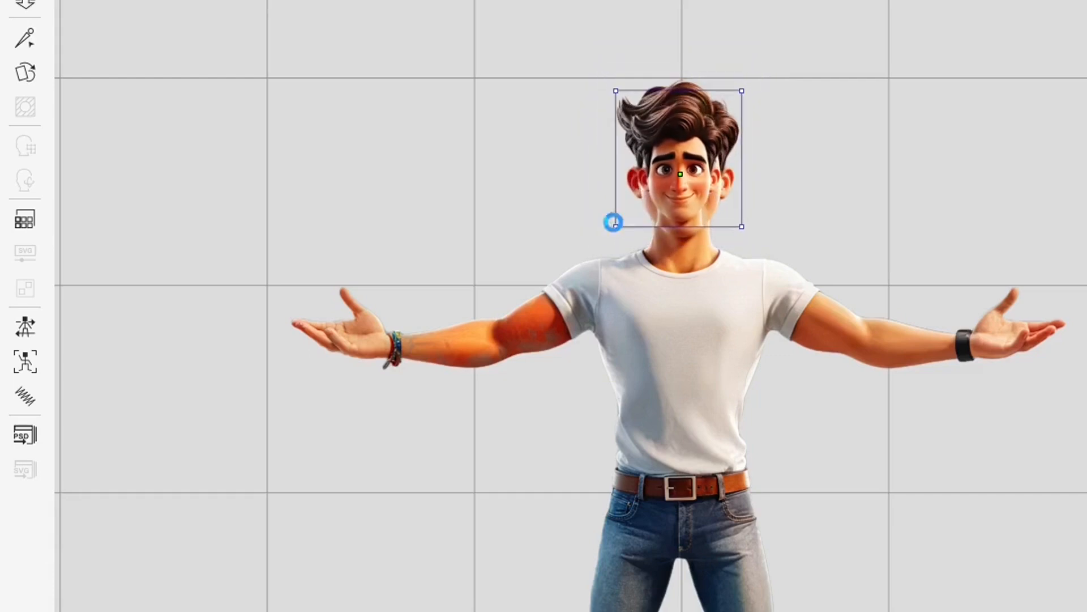
drag(698, 153, 699, 153)
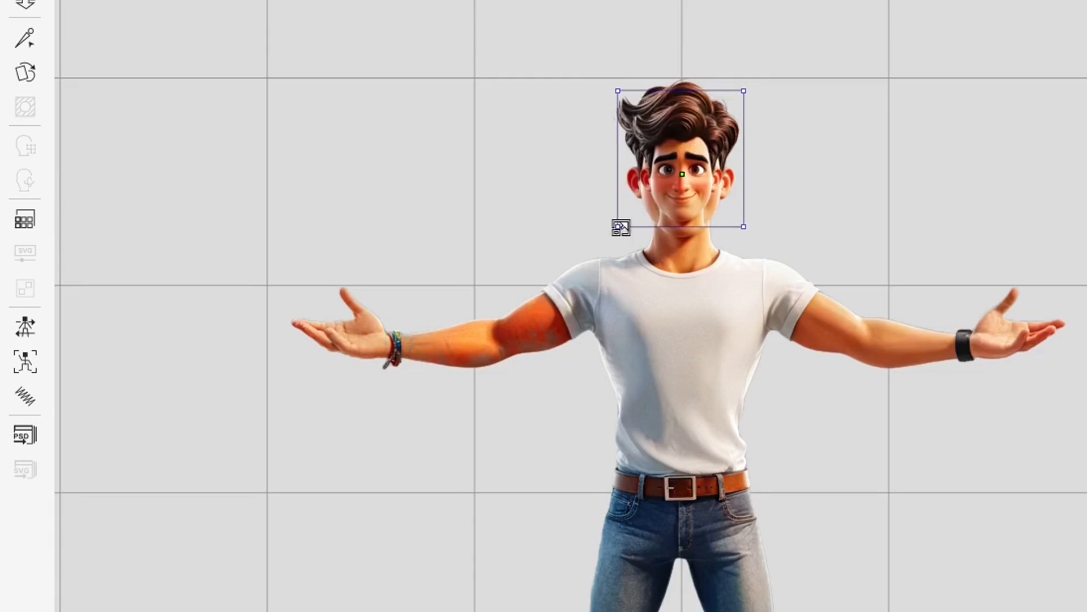
drag(620, 227, 614, 258)
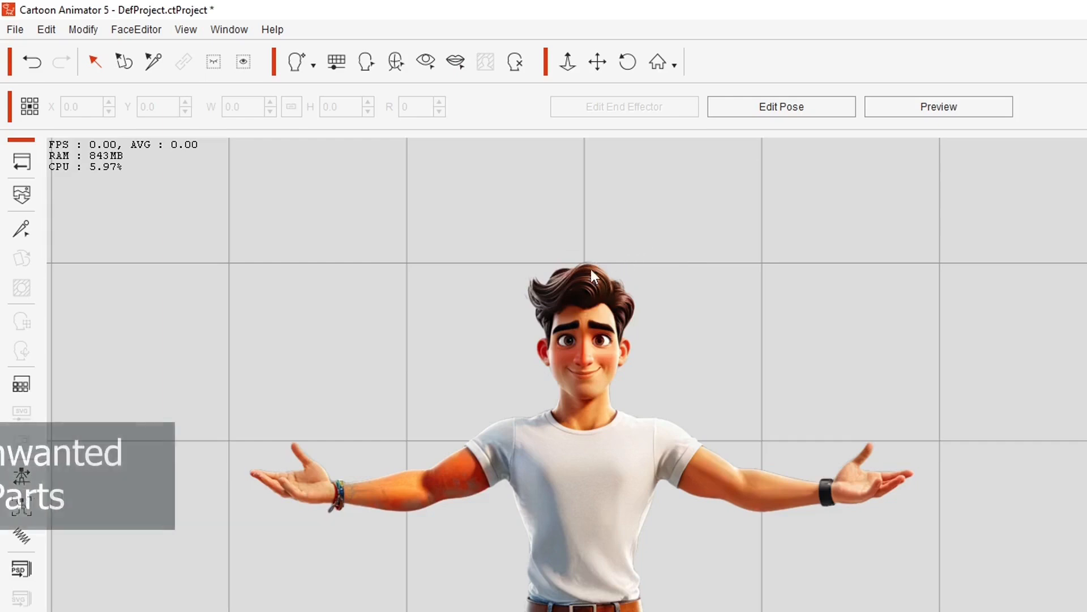
Preview the rig by rotating the head bone to both sides to check the neck overlap, and leave the preview.
click(913, 110)
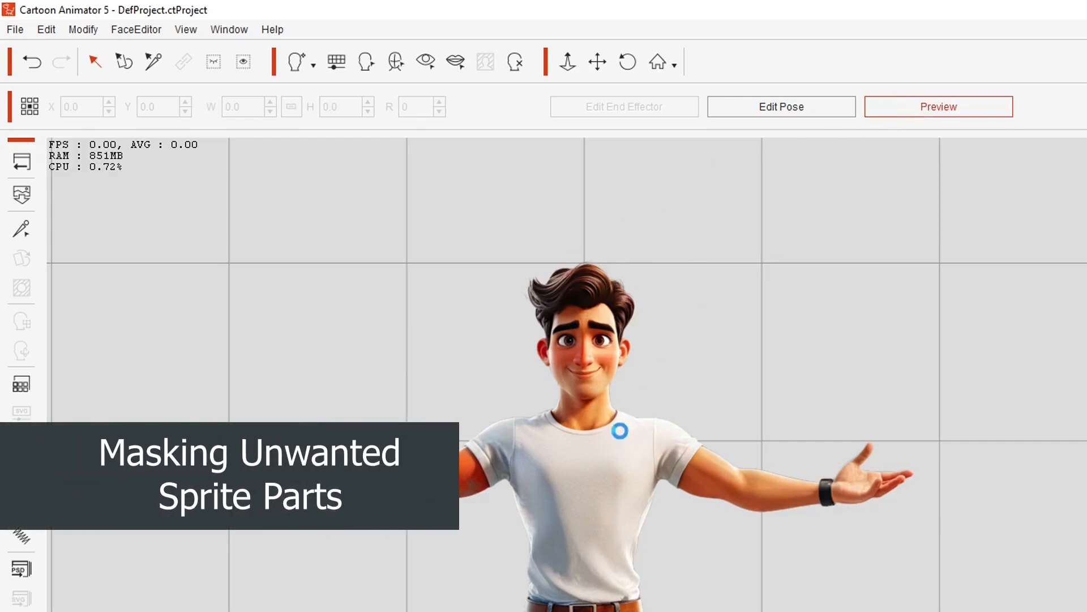
click(585, 372)
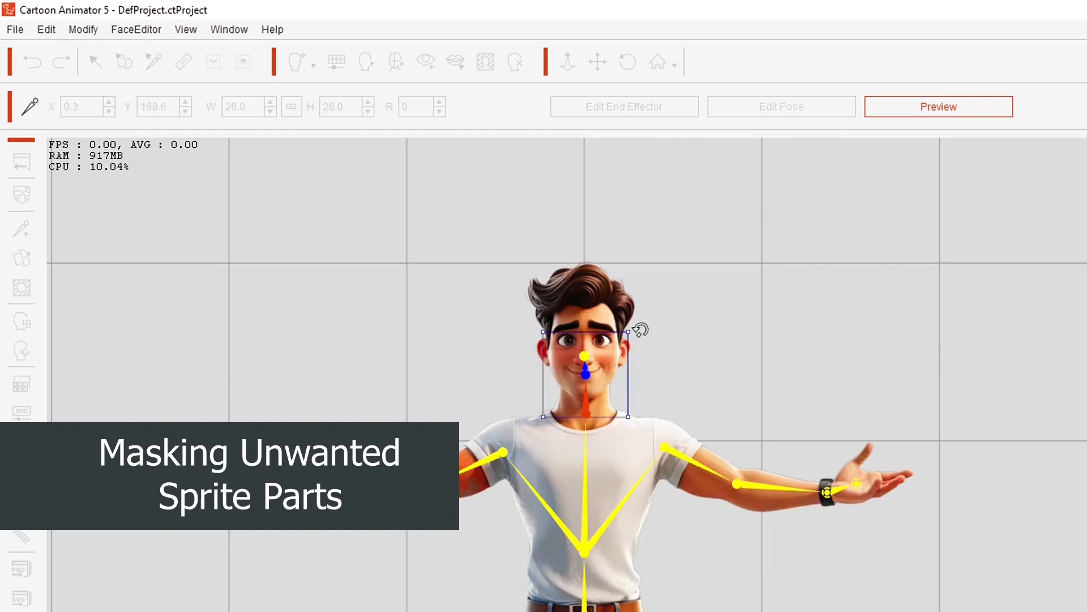
drag(641, 329, 552, 307)
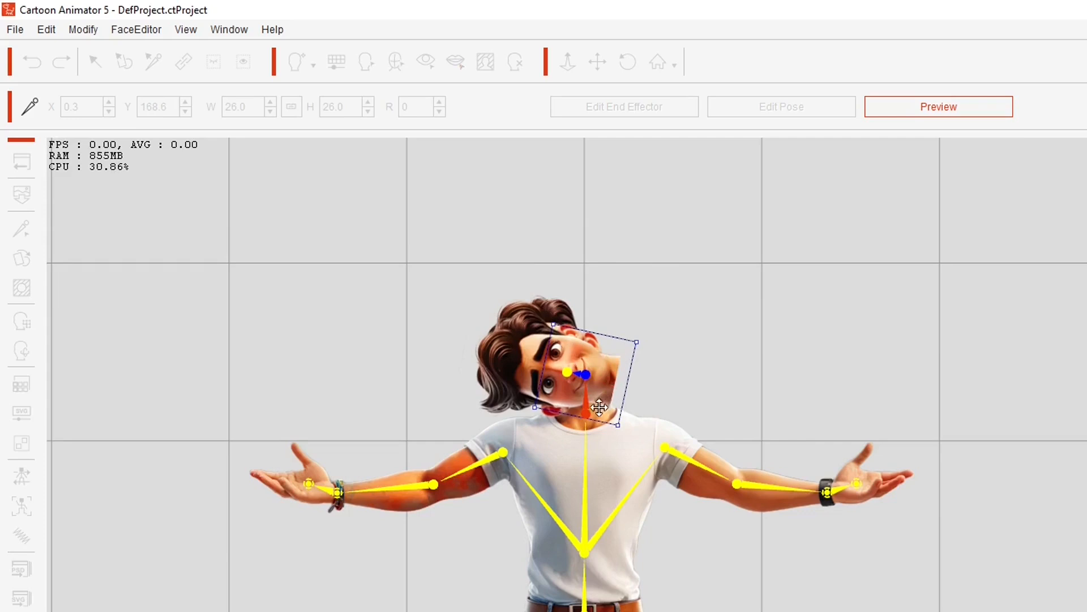
drag(560, 313, 672, 426)
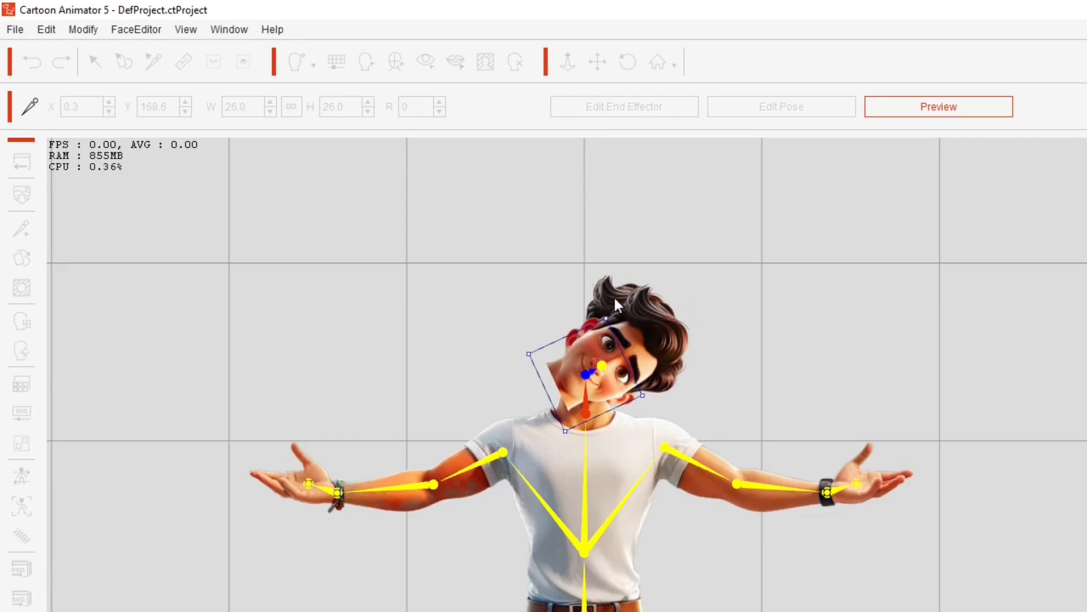
click(912, 110)
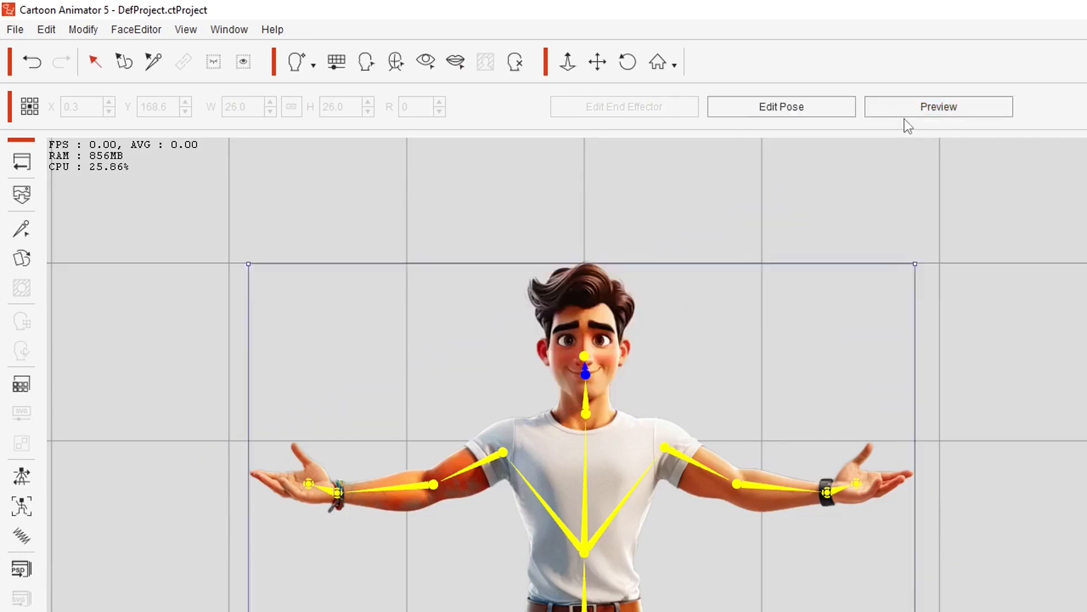
Open the head in the Face Mask Editor and mask out the neck below the chin with a brush of size 39.
click(589, 315)
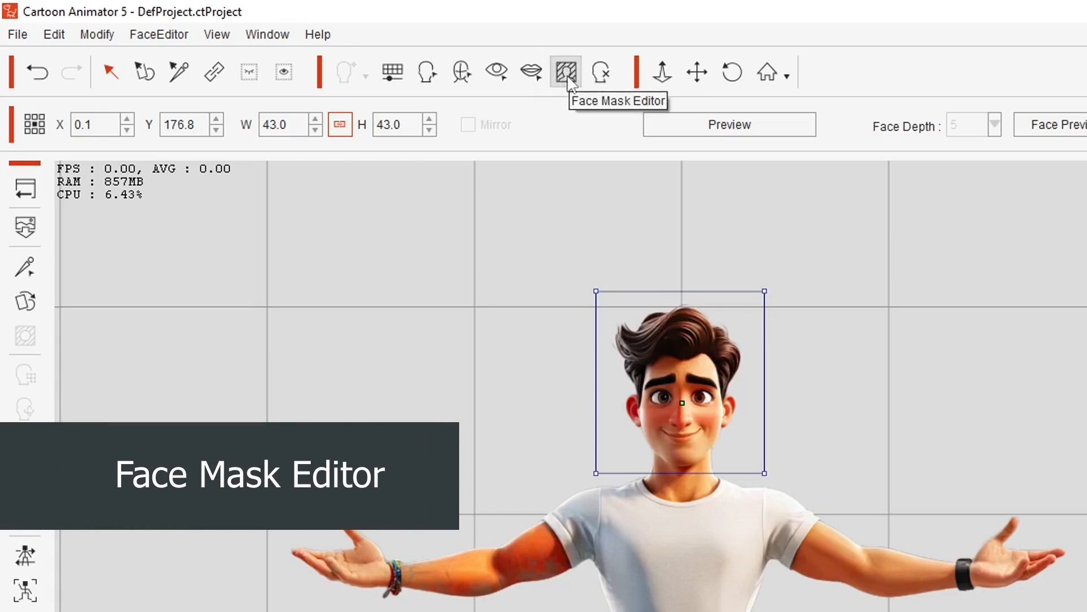
click(566, 72)
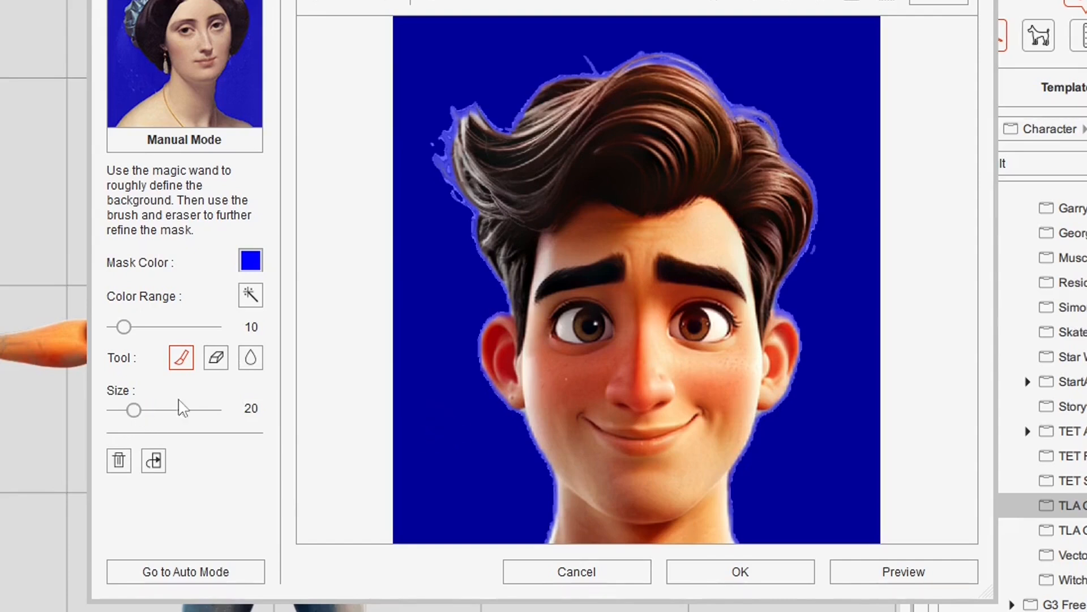
mouse_move(135, 410)
mouse_down()
mouse_move(187, 410)
mouse_move(74, 412)
mouse_move(151, 410)
mouse_up()
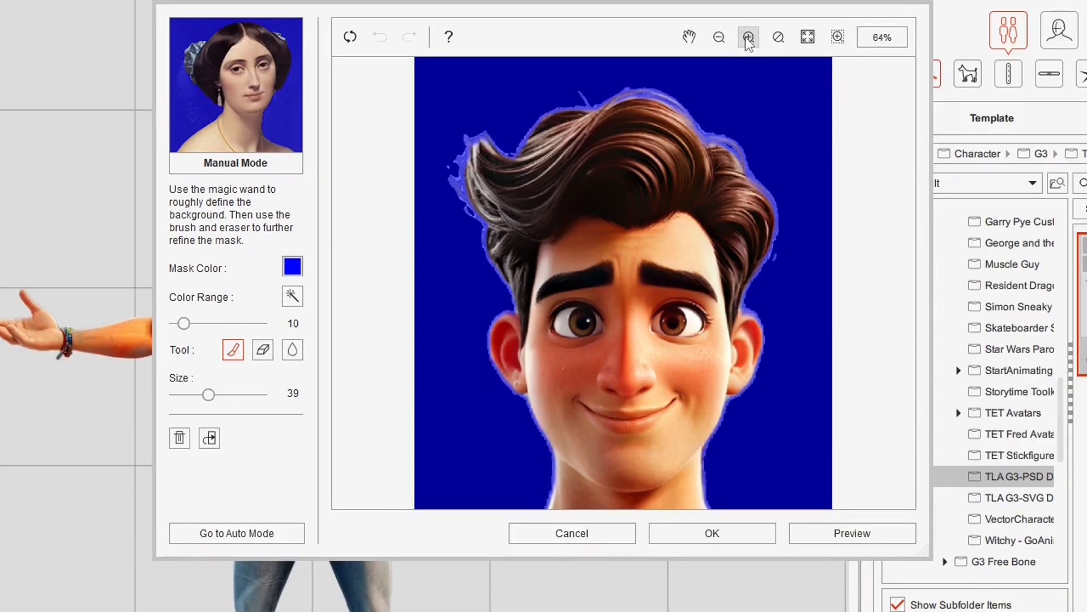
click(749, 37)
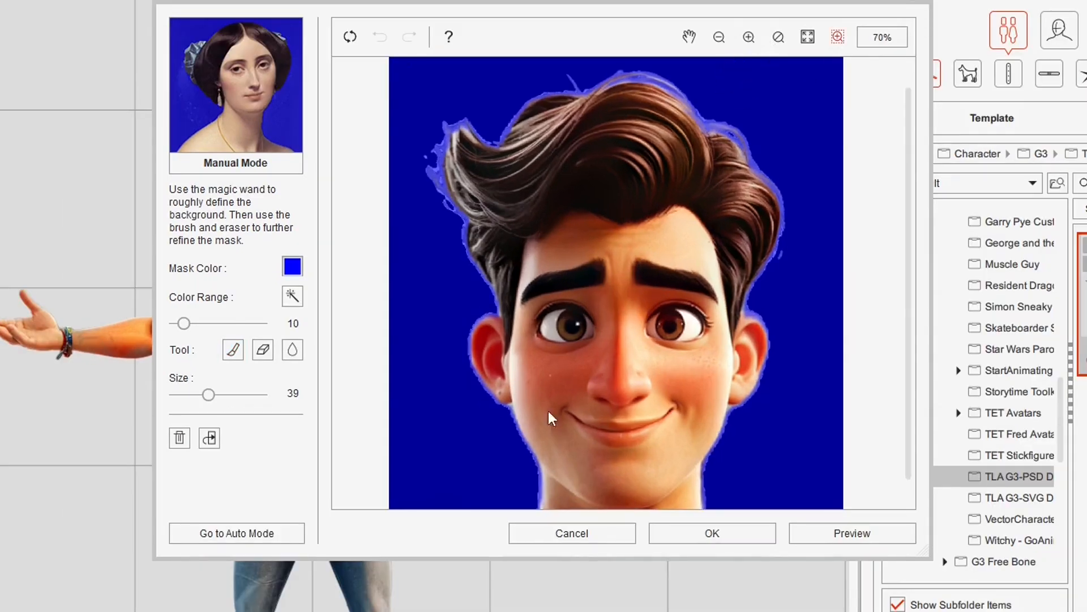
drag(723, 511, 767, 533)
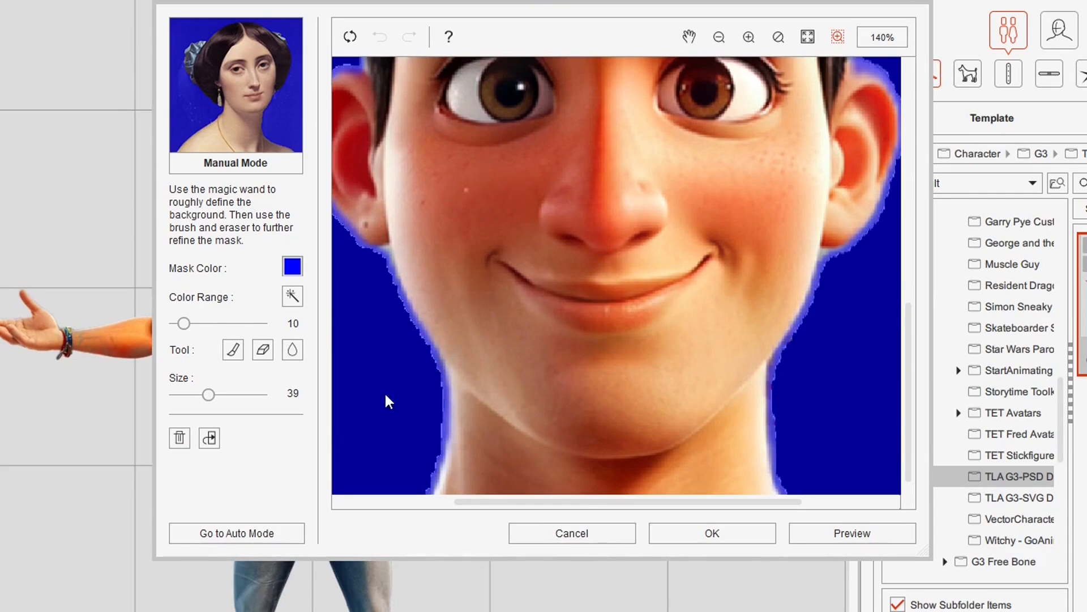
click(234, 350)
mouse_move(400, 427)
mouse_down()
mouse_move(418, 449)
mouse_move(502, 491)
mouse_move(550, 479)
mouse_move(652, 484)
mouse_move(742, 476)
mouse_move(792, 453)
mouse_move(803, 408)
mouse_move(783, 396)
mouse_move(711, 466)
mouse_move(544, 478)
mouse_move(478, 449)
mouse_move(422, 393)
mouse_up()
mouse_move(788, 398)
mouse_down()
mouse_move(731, 459)
mouse_move(701, 473)
mouse_move(729, 456)
mouse_up()
drag(498, 470, 557, 493)
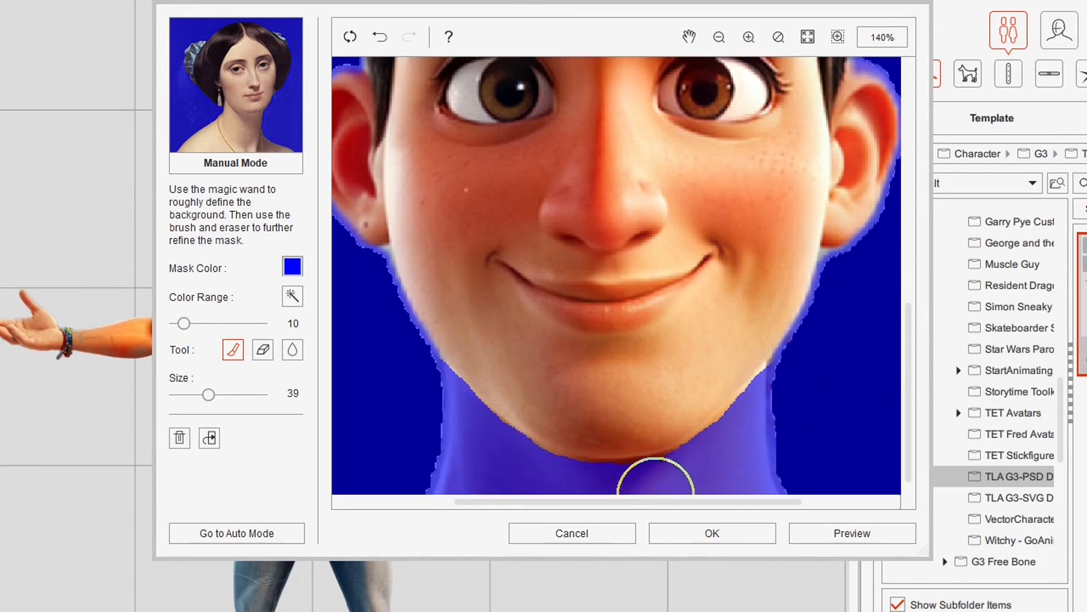
Soften the mask edge along the whole jawline with the blur tool at size 11.
click(292, 350)
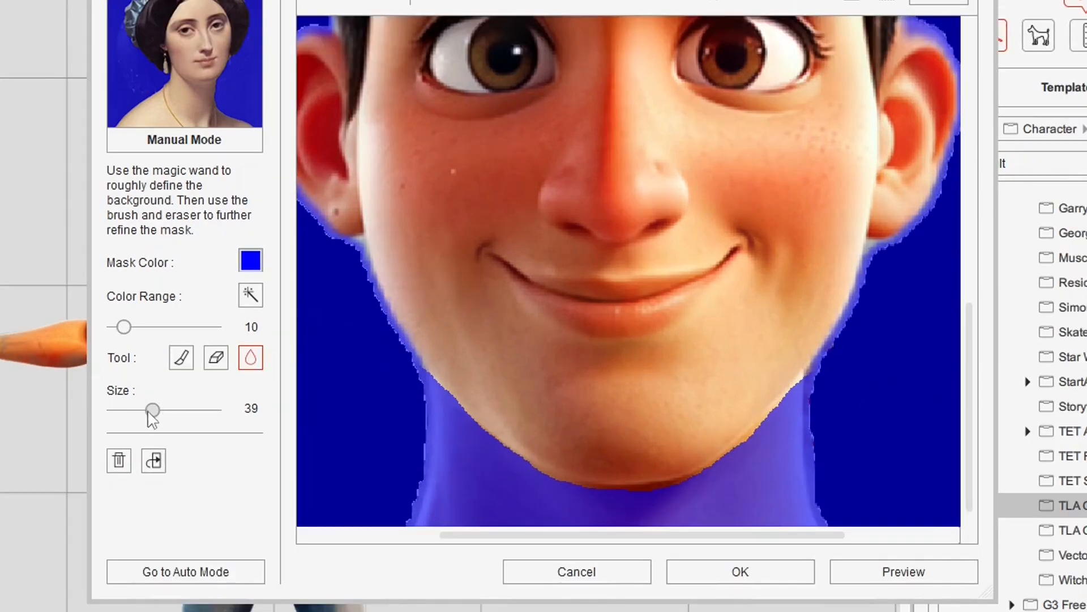
drag(151, 414, 122, 413)
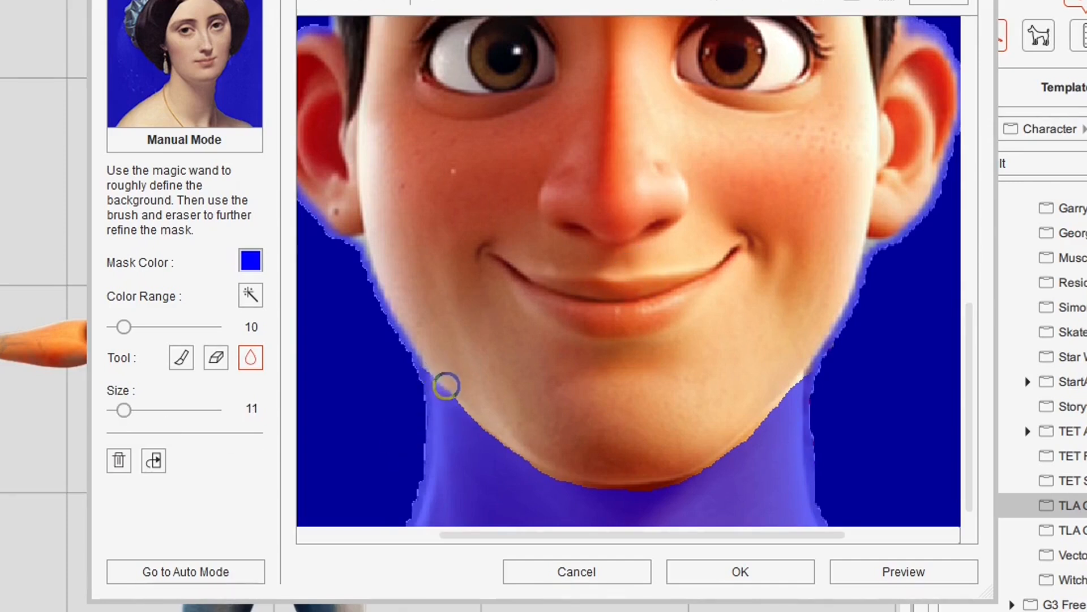
mouse_move(464, 418)
mouse_down()
mouse_move(554, 479)
mouse_move(633, 488)
mouse_move(689, 477)
mouse_move(744, 446)
mouse_move(807, 377)
mouse_up()
Erase the mask that spills over the chin and jaw edge, using the eraser at size 11.
click(181, 357)
click(215, 357)
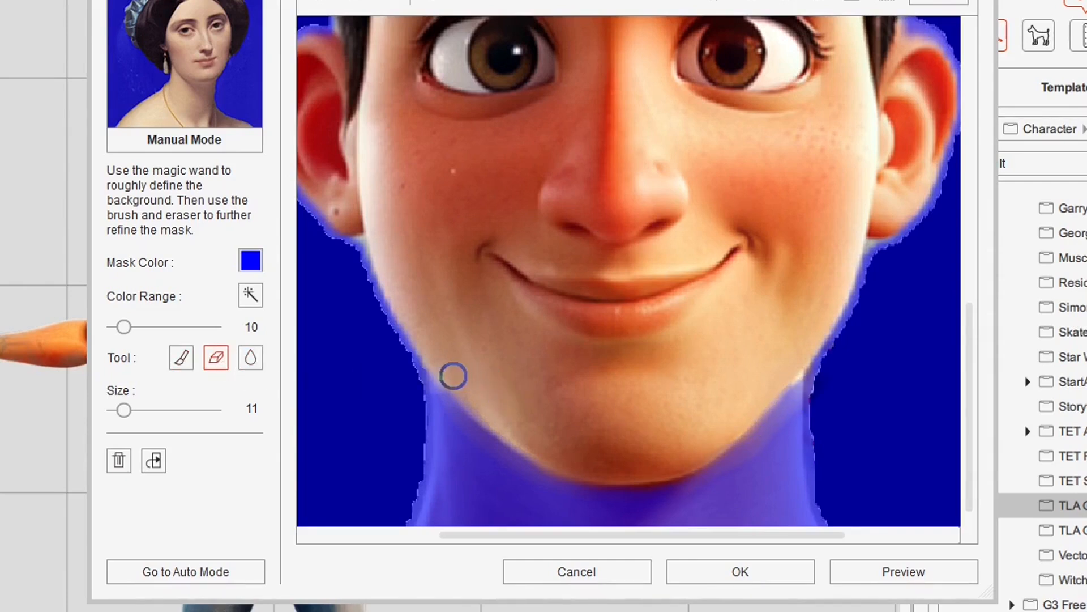
drag(484, 406, 447, 377)
mouse_move(520, 436)
mouse_down()
mouse_move(619, 473)
mouse_move(735, 432)
mouse_move(774, 393)
mouse_move(763, 284)
mouse_up()
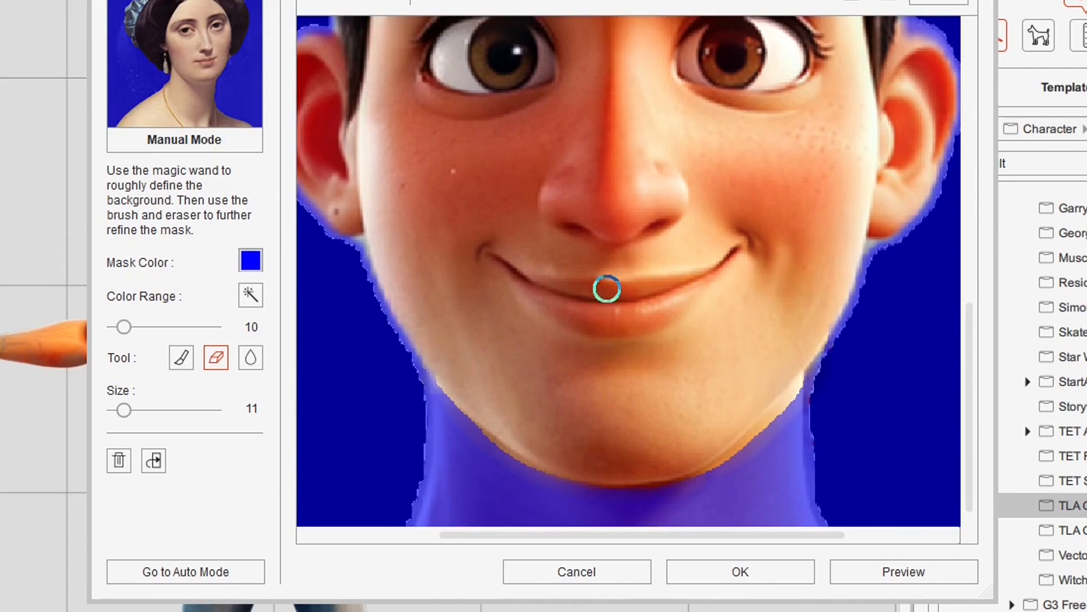
Preview the mask on transparency and refine the image-right side of the jaw with the blur tool and eraser.
click(905, 575)
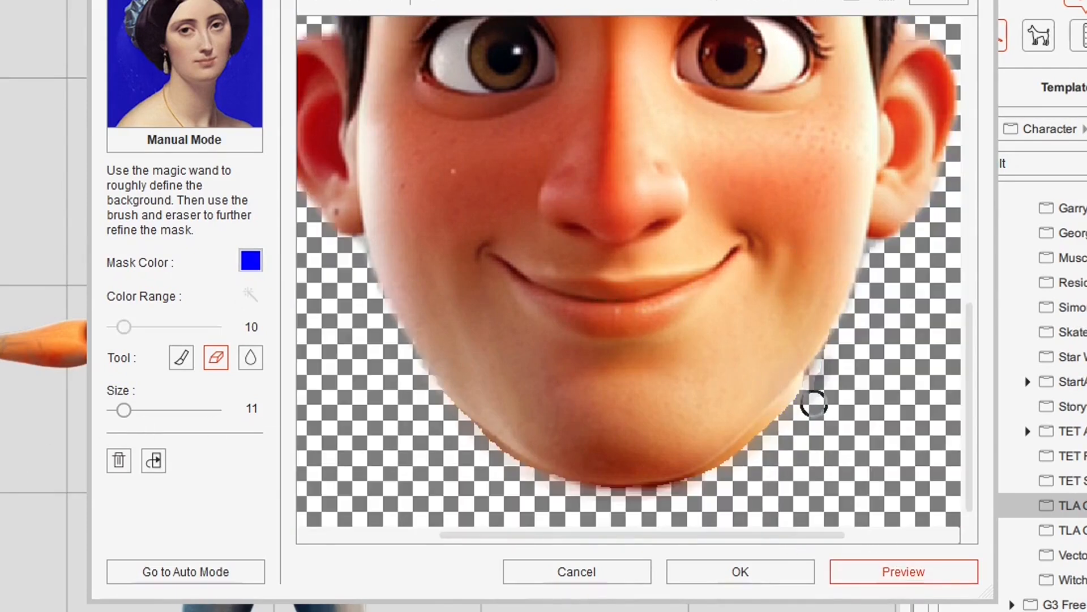
click(250, 358)
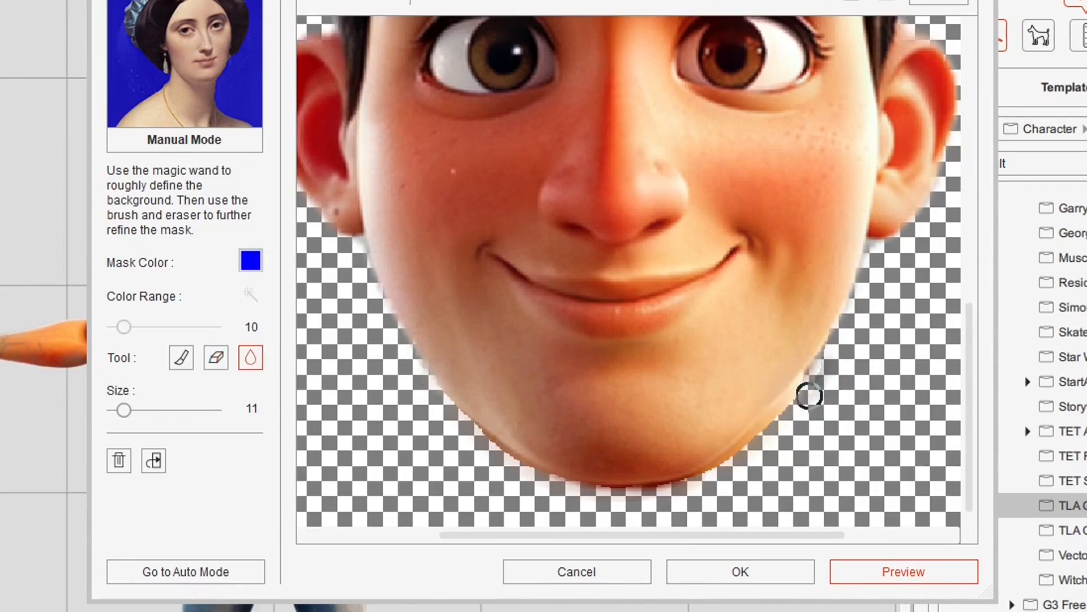
mouse_move(804, 401)
mouse_down()
mouse_move(773, 431)
mouse_move(810, 389)
mouse_move(723, 477)
mouse_move(745, 454)
mouse_up()
click(216, 357)
drag(829, 397, 743, 474)
Brush away the leftover fringe beside the image-right jaw edge, leave the mask preview, and accept the face mask.
click(181, 360)
mouse_move(833, 376)
mouse_down()
mouse_move(793, 432)
mouse_move(827, 383)
mouse_move(768, 450)
mouse_move(747, 464)
mouse_move(821, 382)
mouse_move(739, 463)
mouse_up()
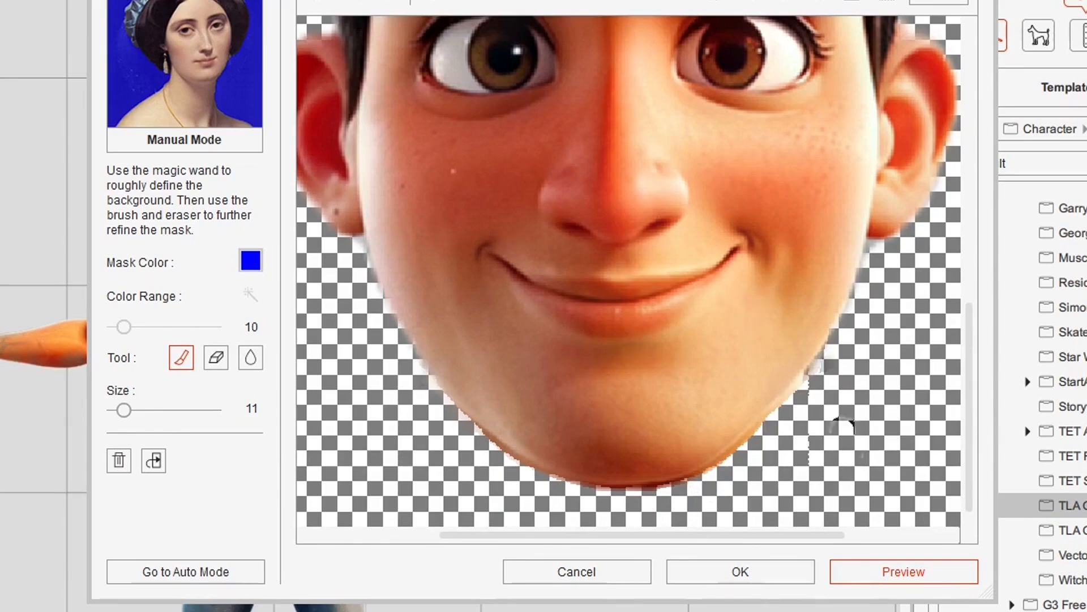
click(874, 575)
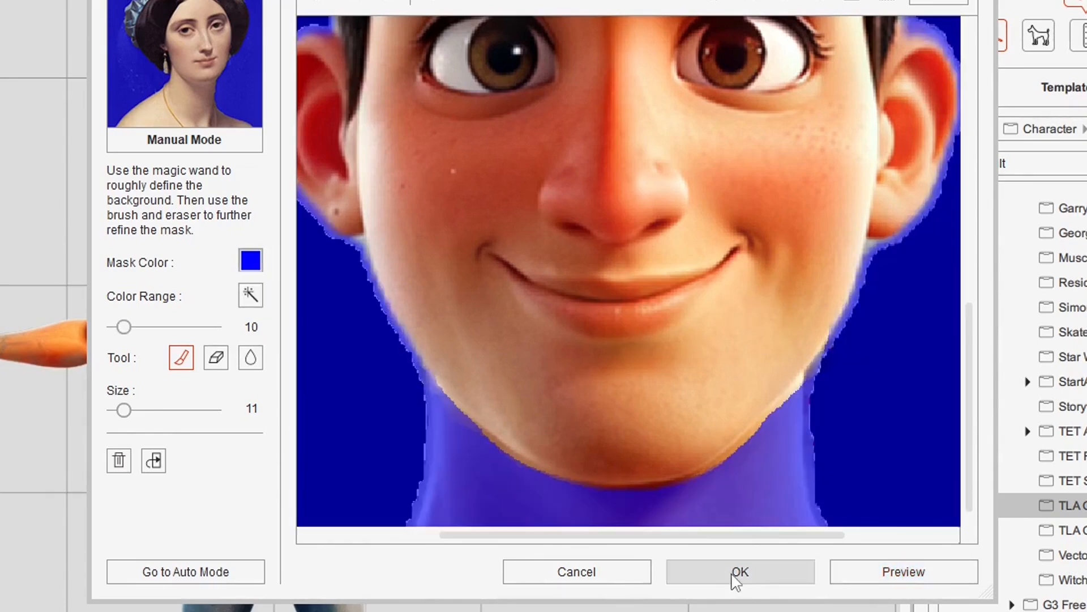
click(735, 575)
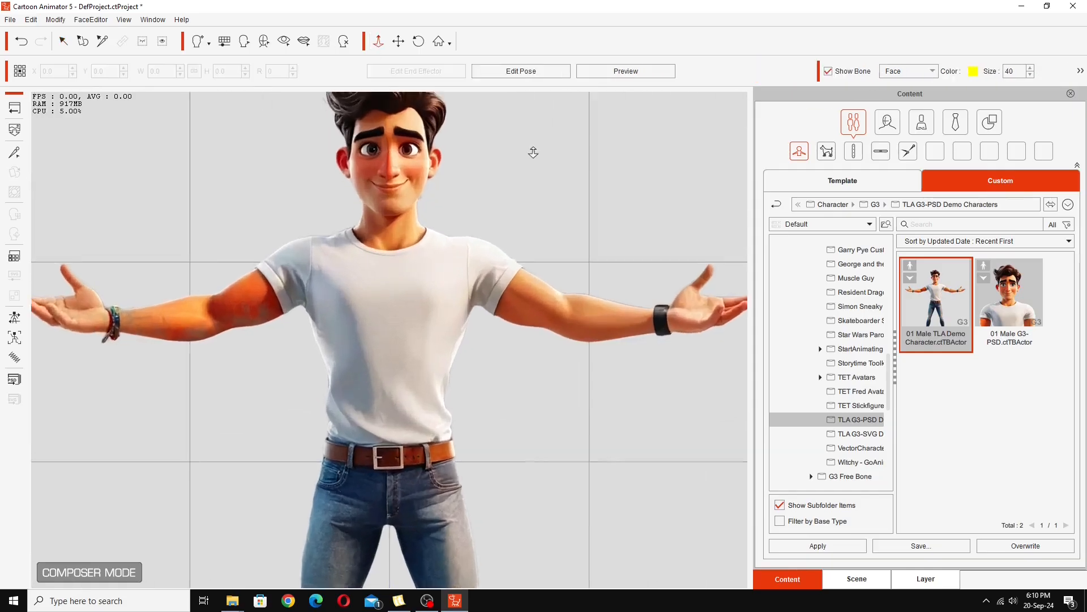
Preview the character and rotate the Head bone to check the masked jaw against the neck, then leave the preview.
drag(534, 153, 538, 105)
click(398, 41)
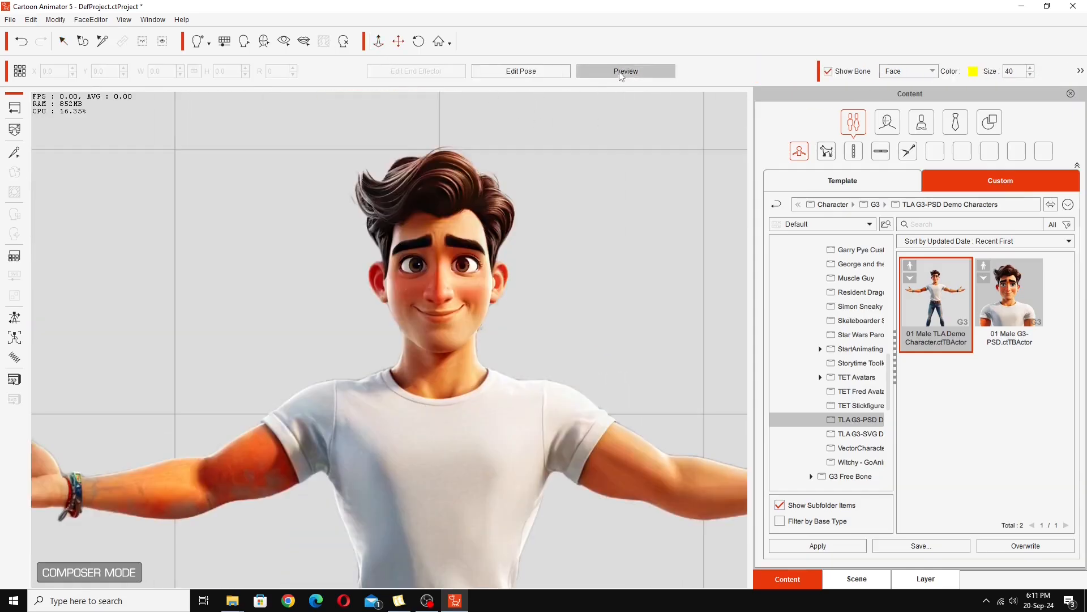
click(622, 76)
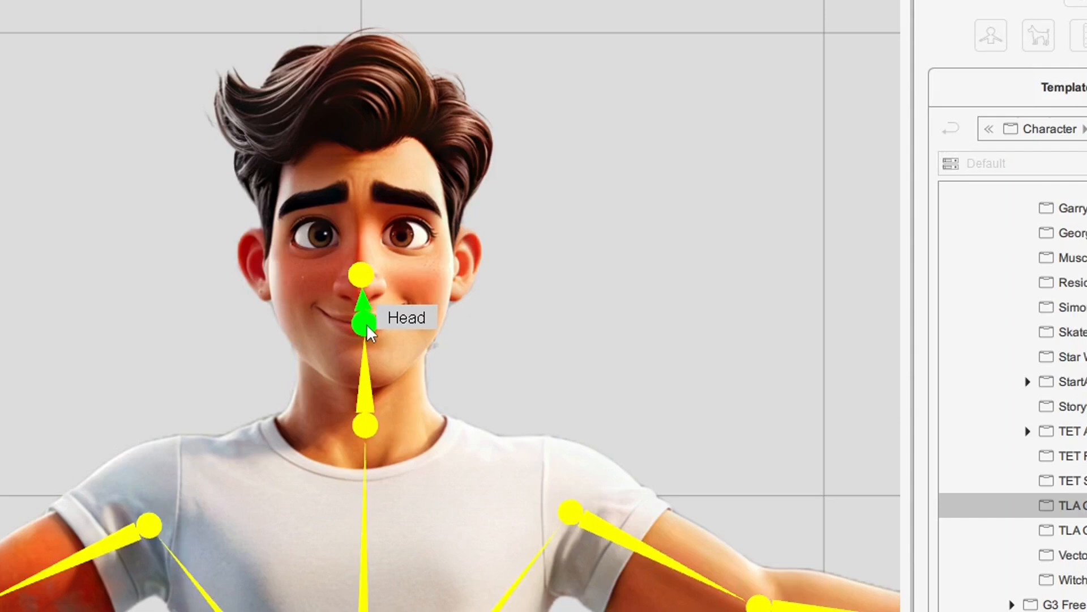
click(443, 316)
drag(488, 201, 459, 236)
click(599, 73)
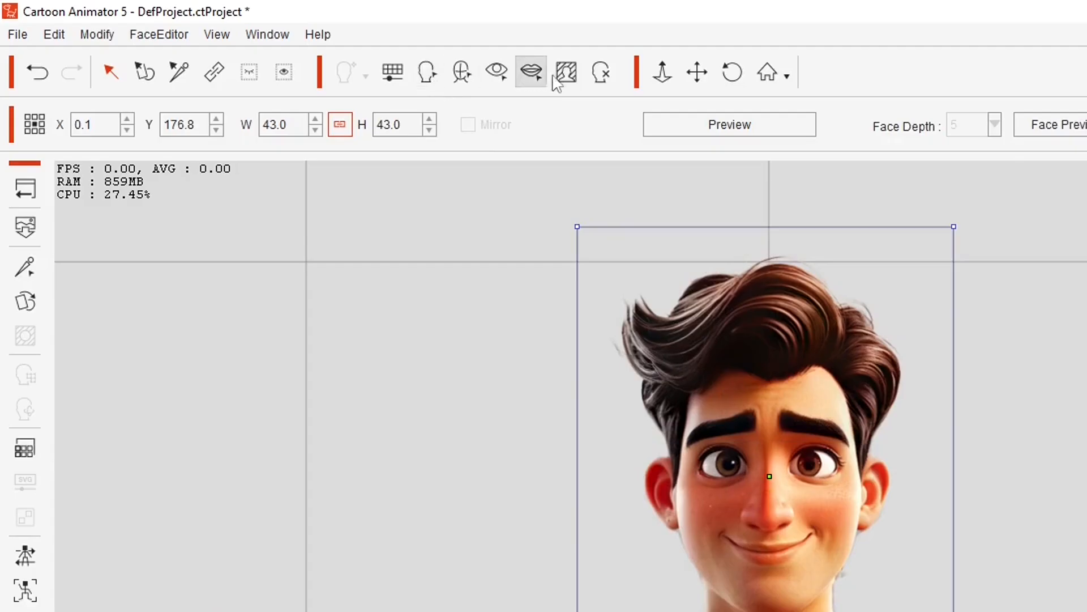
Reopen the face mask, brush away the leftover fringe beside the image-right jaw at size 20 in transparency preview, and accept the mask.
click(323, 42)
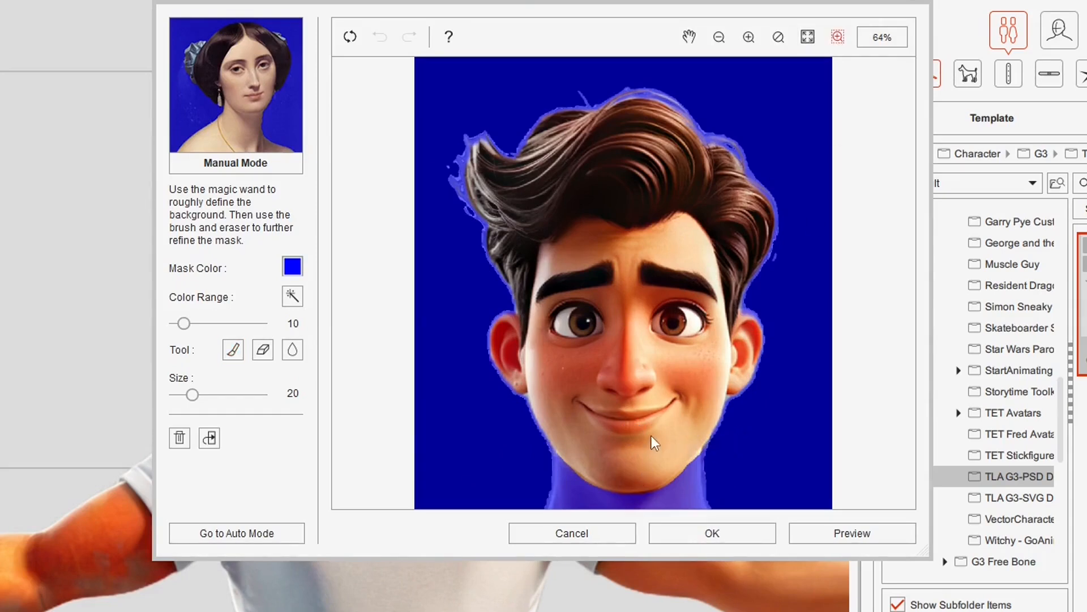
drag(747, 509, 749, 510)
click(853, 535)
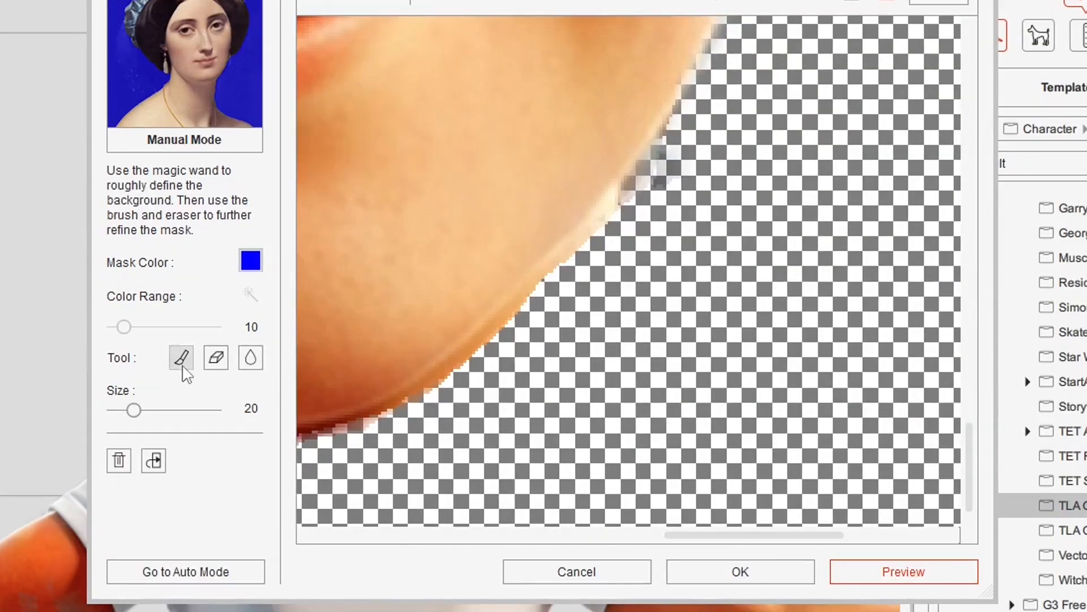
click(233, 349)
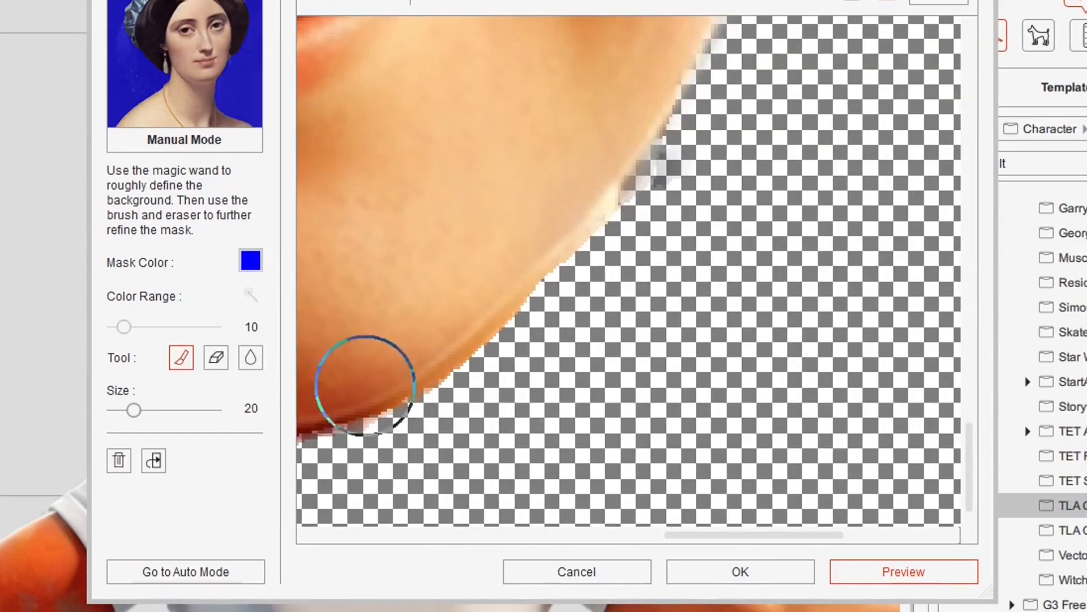
drag(708, 176, 651, 231)
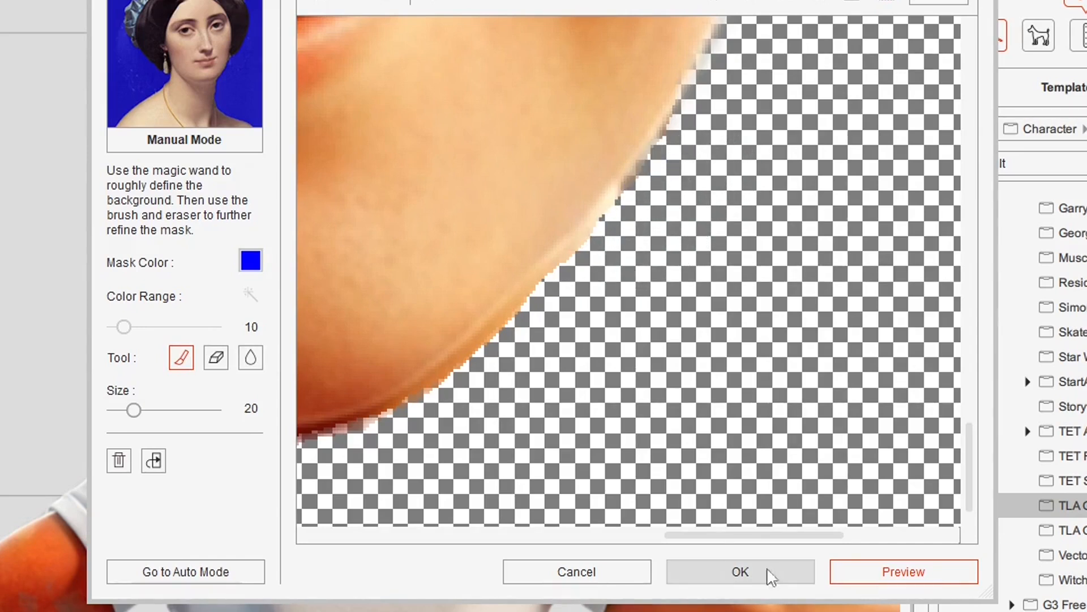
click(848, 570)
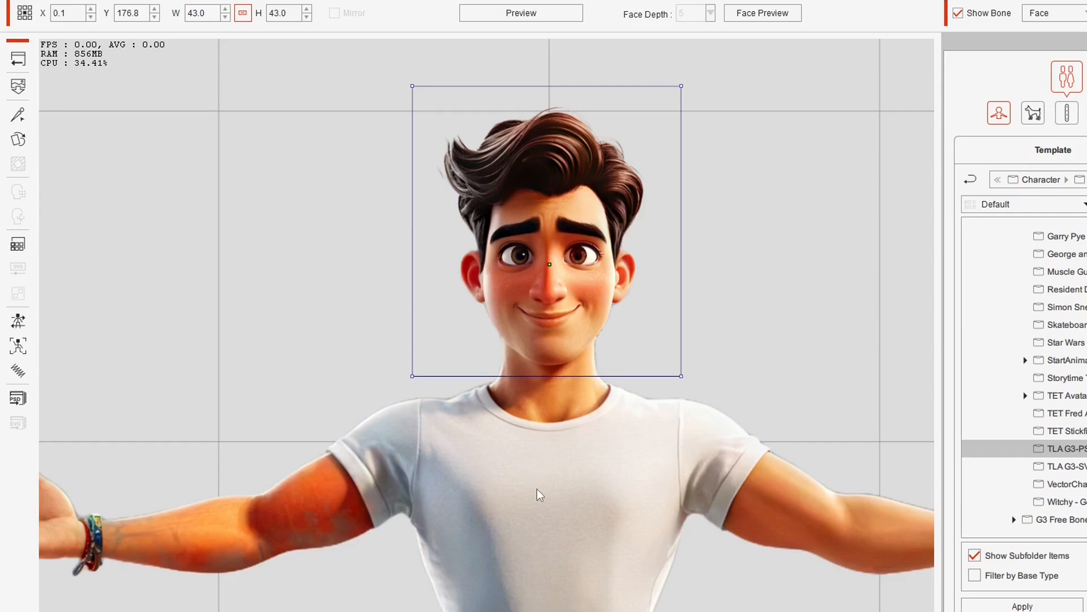
Open the mask editor for the body sprite, try a brush hardness of 75, and set it back to 100.
click(537, 488)
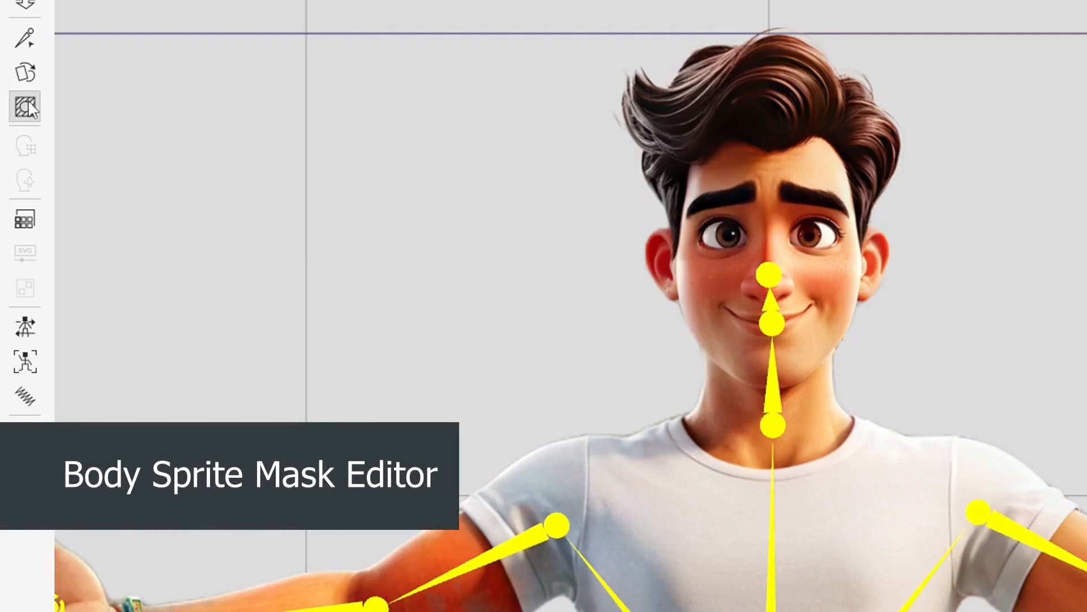
click(25, 106)
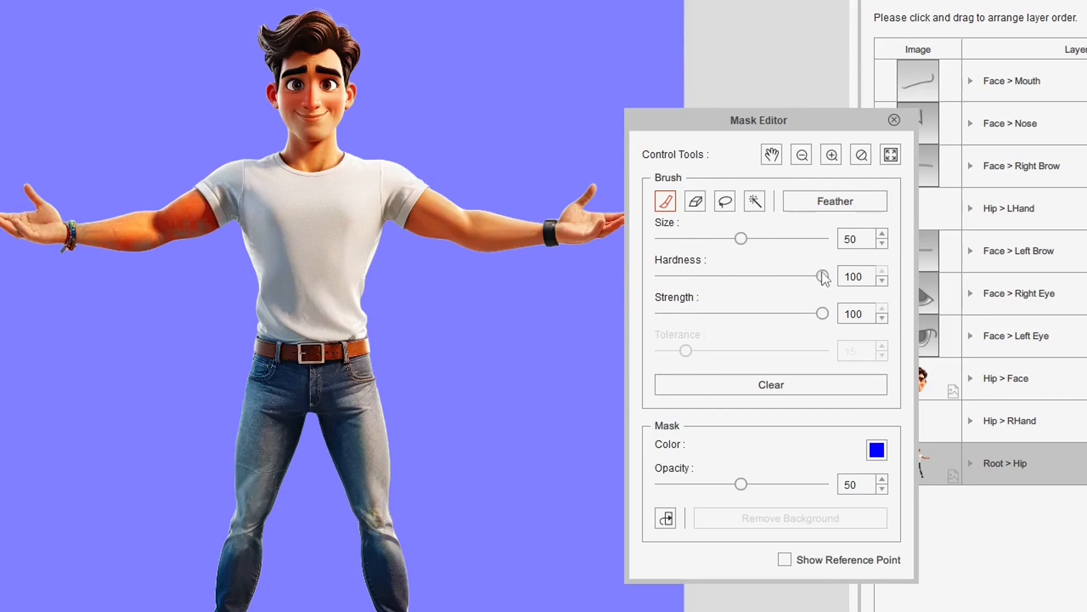
mouse_move(822, 276)
mouse_down()
mouse_move(739, 283)
mouse_move(781, 279)
mouse_up()
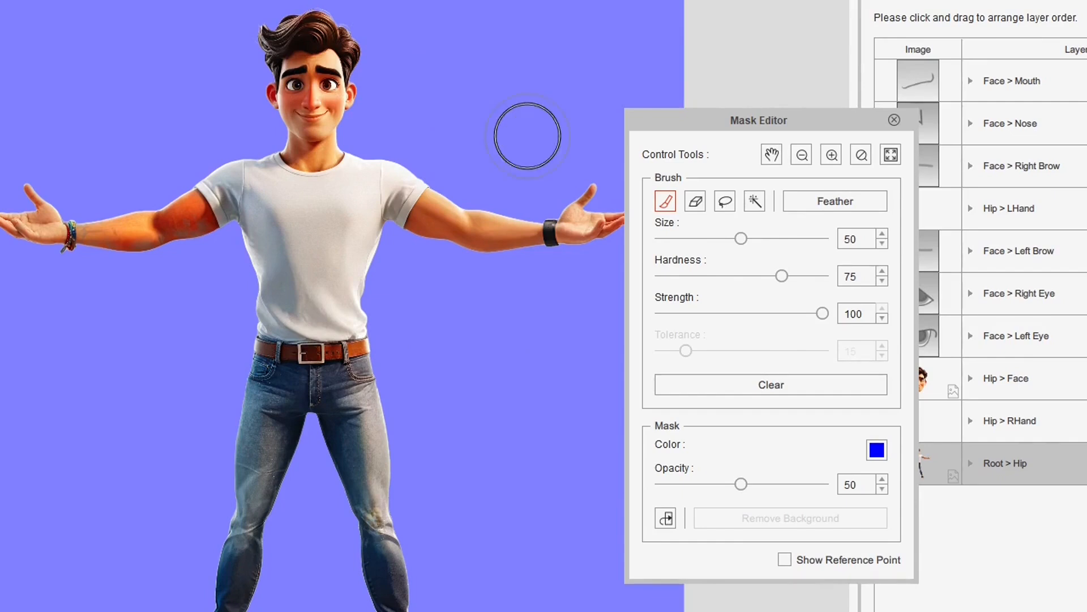
drag(781, 276, 864, 275)
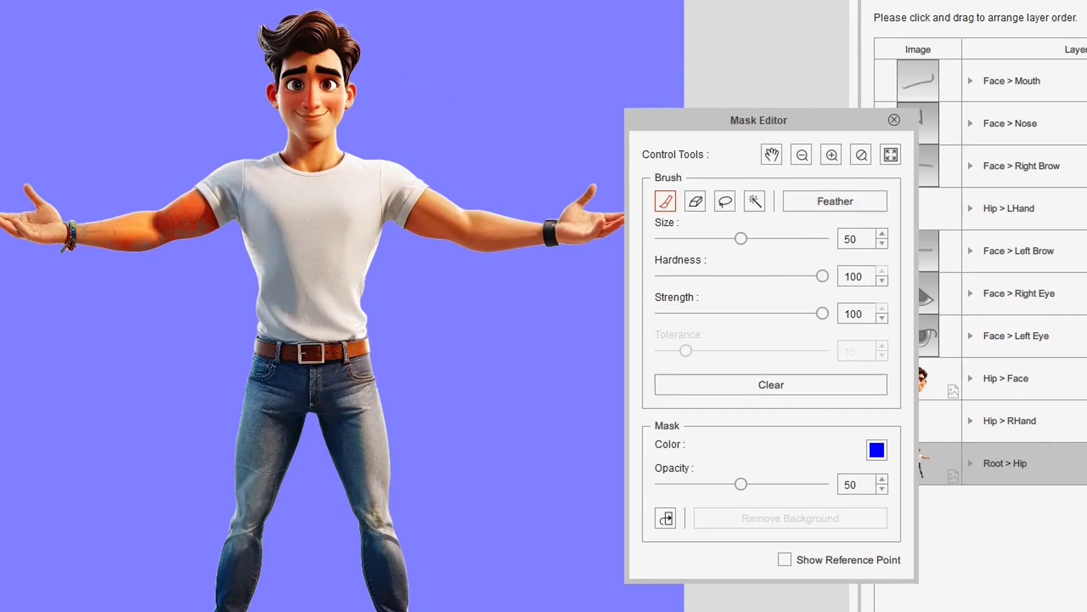
Mask out the body sprite's hair and face down to just below the mouth with the brush at size 50.
click(861, 155)
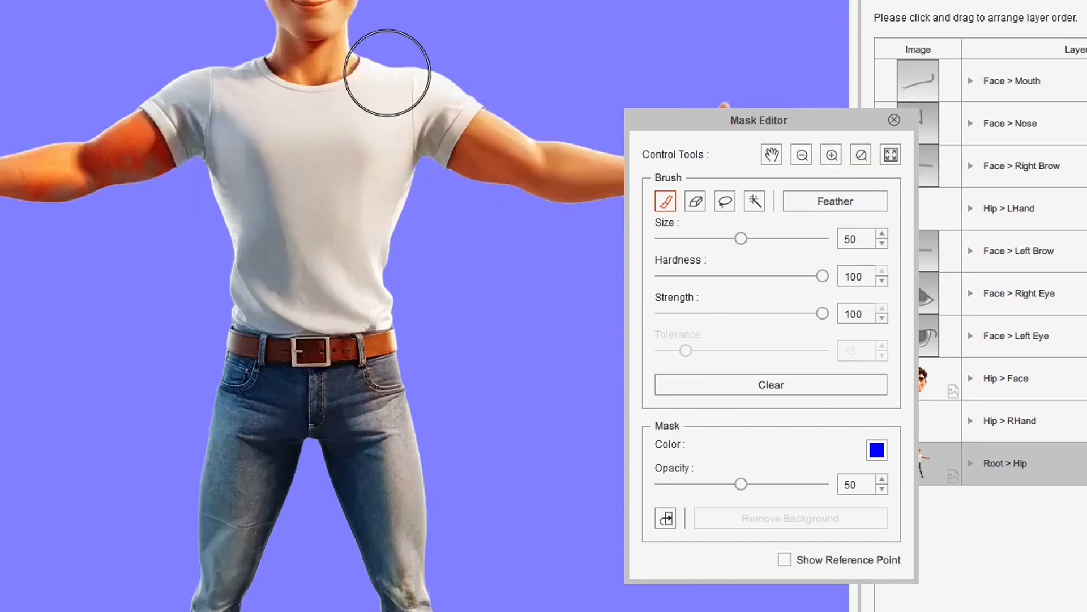
click(831, 155)
click(771, 154)
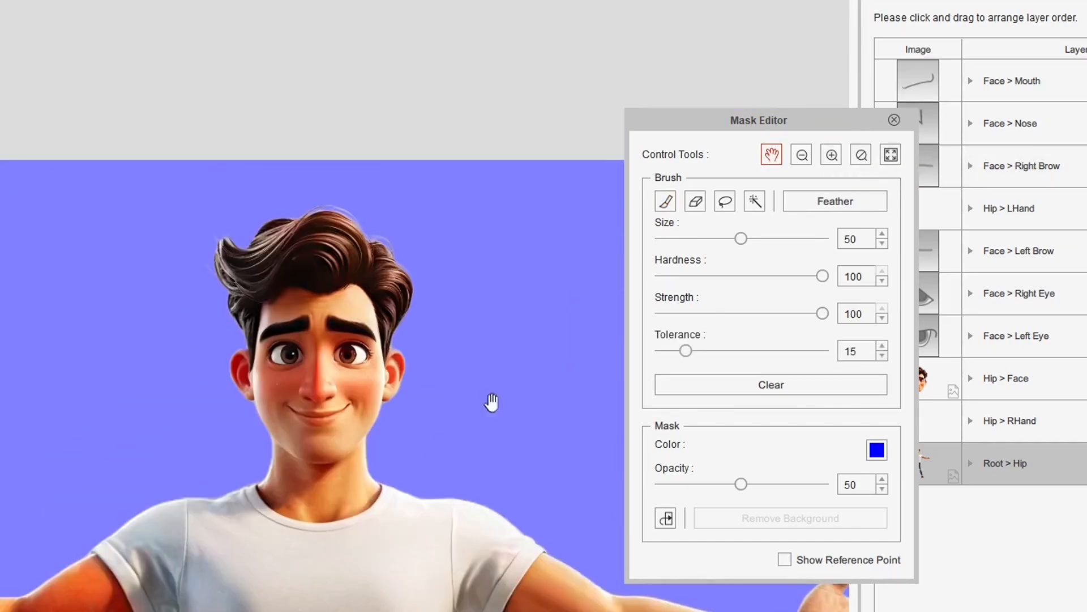
click(671, 204)
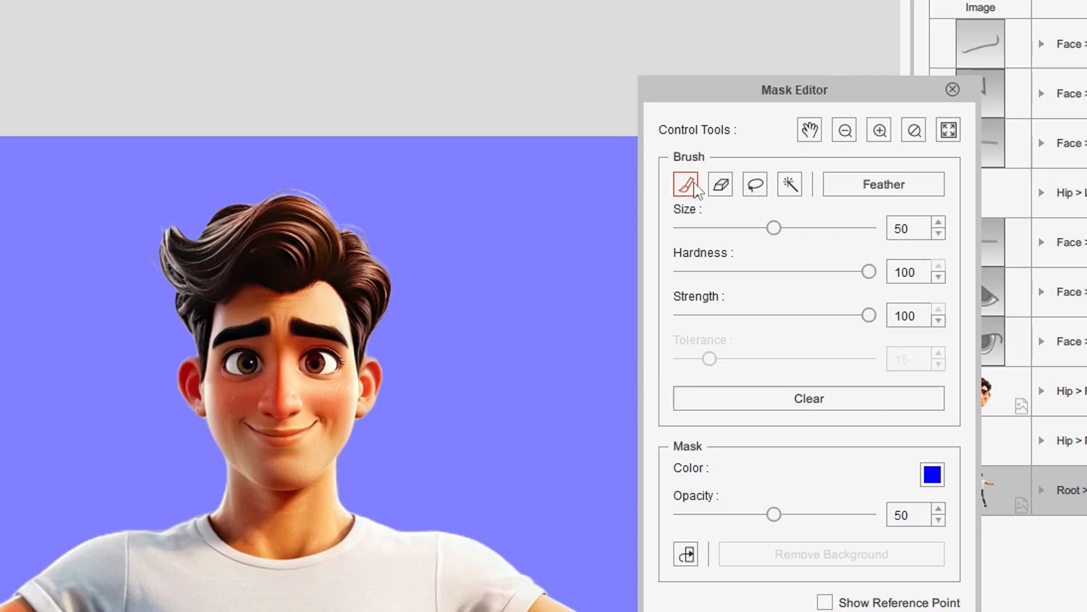
mouse_move(160, 230)
mouse_down()
mouse_move(195, 216)
mouse_move(392, 234)
mouse_move(410, 238)
mouse_move(248, 236)
mouse_move(125, 261)
mouse_move(446, 292)
mouse_move(172, 336)
mouse_move(345, 356)
mouse_move(414, 378)
mouse_move(197, 381)
mouse_move(192, 391)
mouse_move(356, 407)
mouse_move(239, 397)
mouse_up()
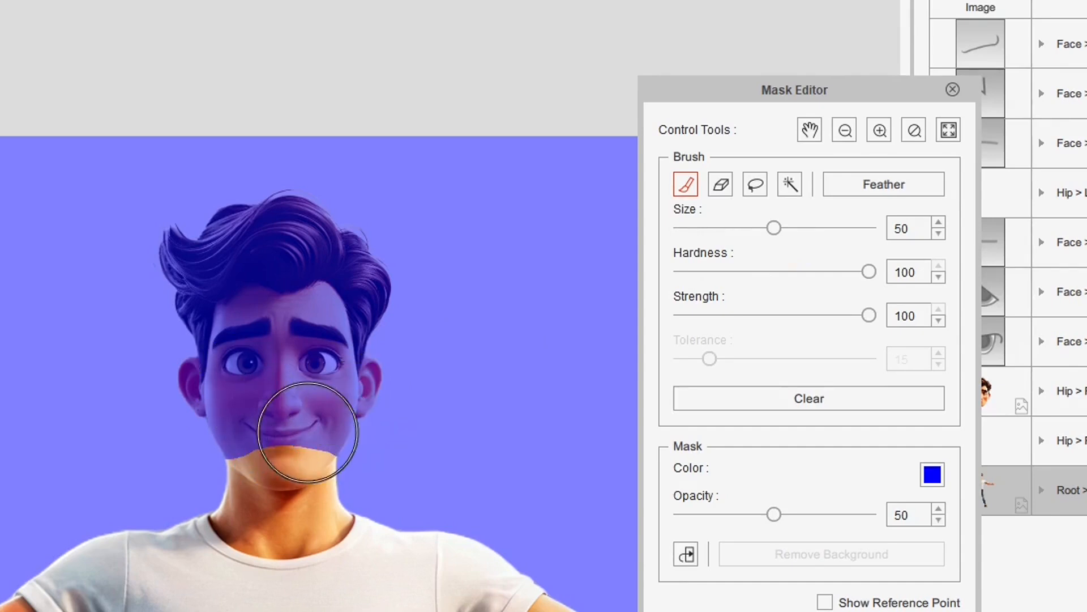
Restore the lower face on the body sprite by erasing the mask there with the eraser at size 60, and close the mask editor.
click(722, 186)
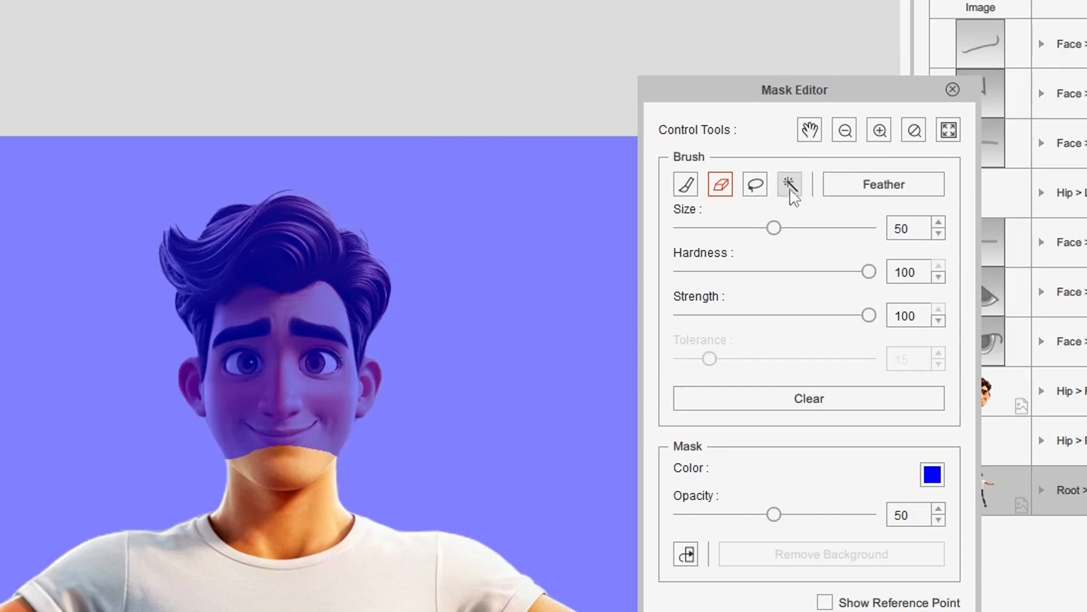
drag(777, 229, 816, 232)
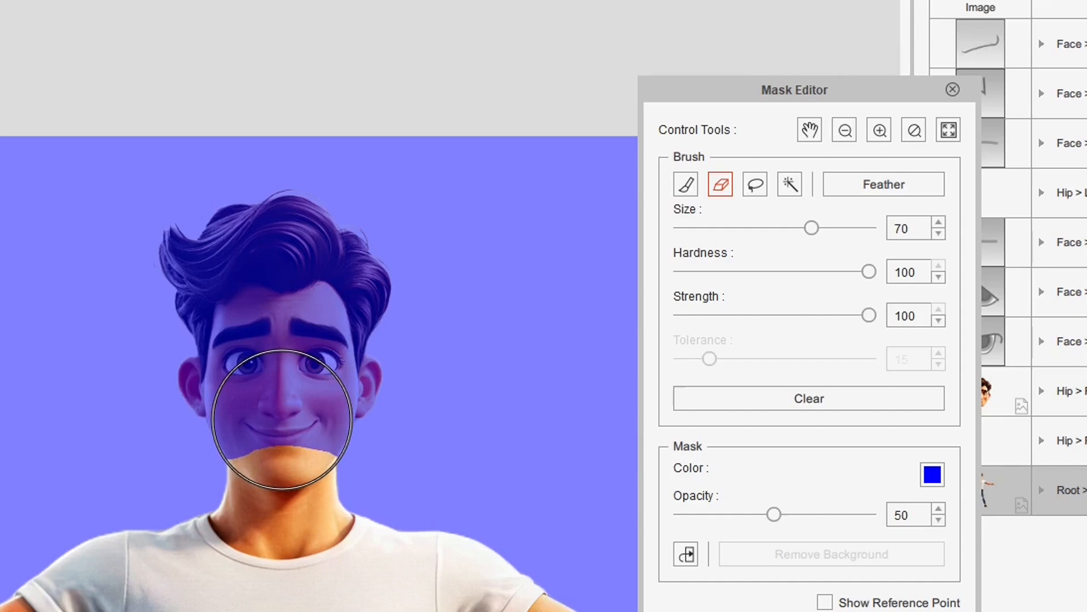
drag(812, 228, 793, 228)
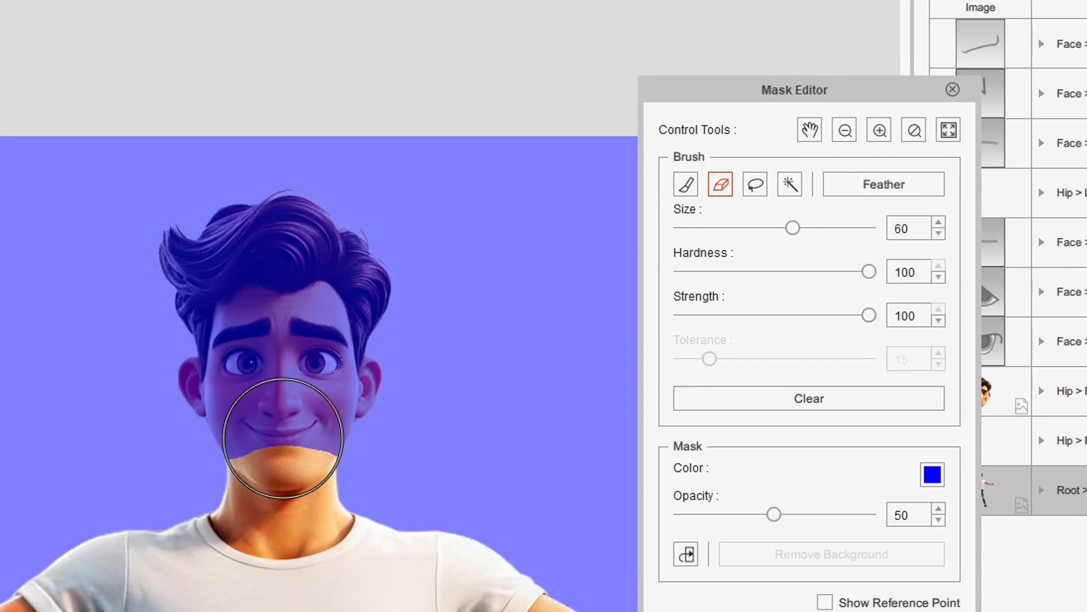
click(281, 438)
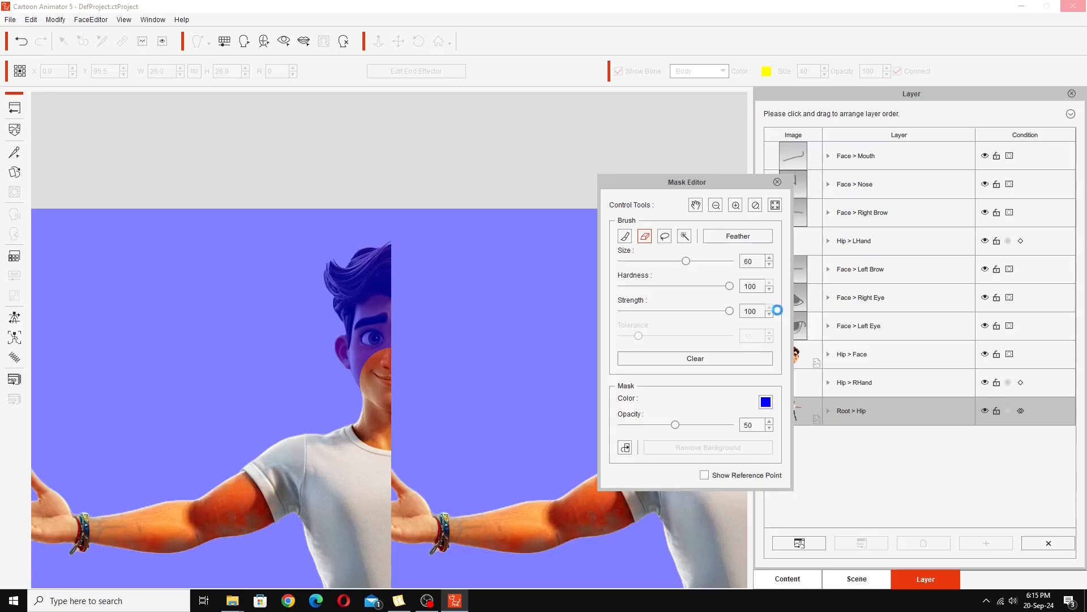
click(953, 90)
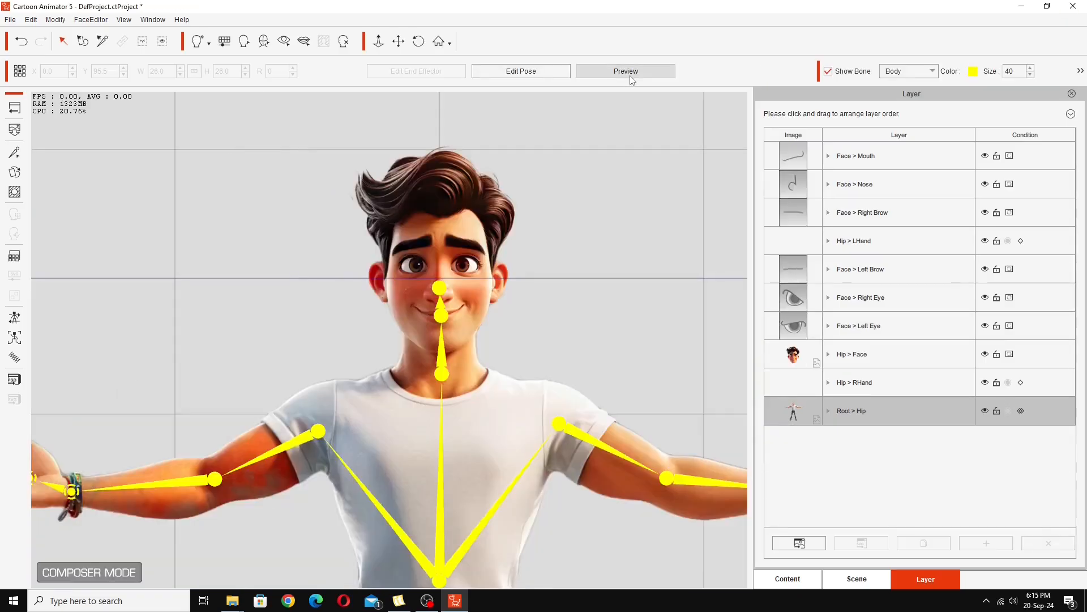
Preview the character and tilt the head sideways and back to check how the head and neck overlap.
click(629, 73)
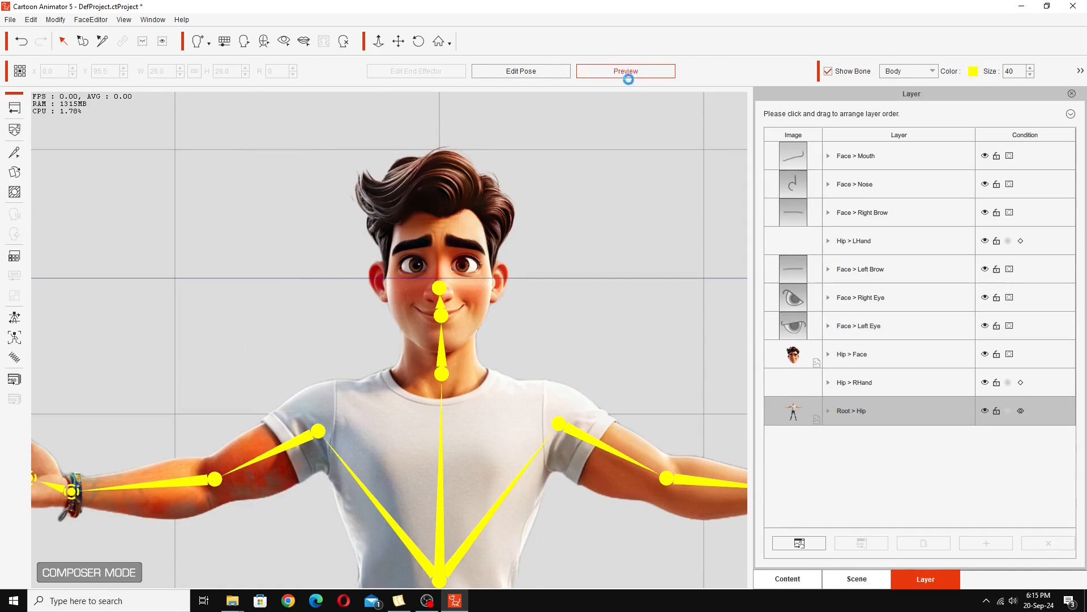
drag(511, 249, 528, 291)
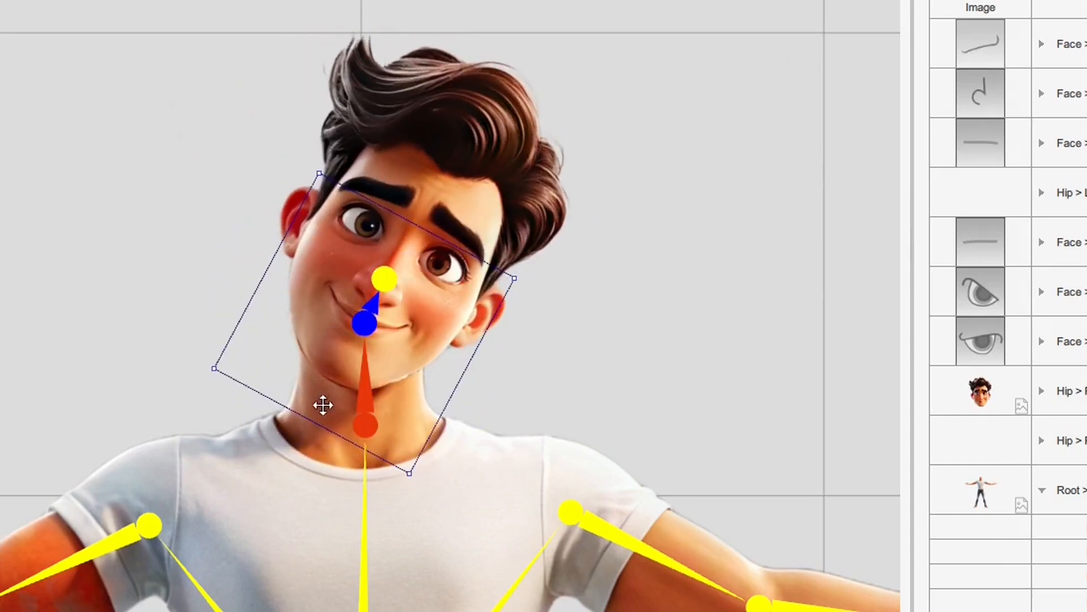
drag(514, 278, 451, 212)
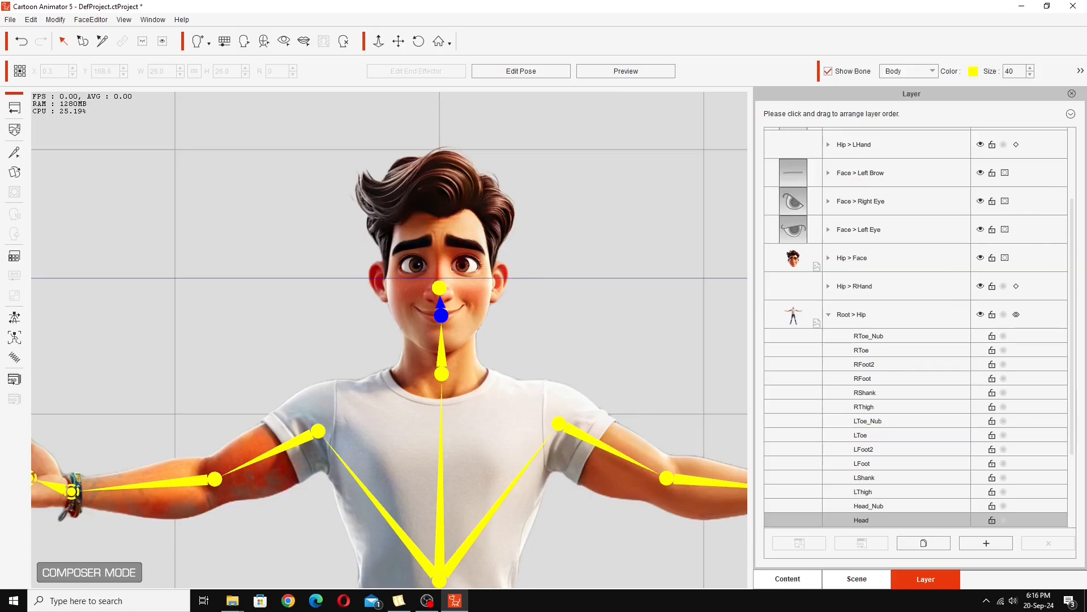
Overwrite the saved custom character "01 Male TLA Demo Character" with the current version and confirm the replacement.
click(788, 578)
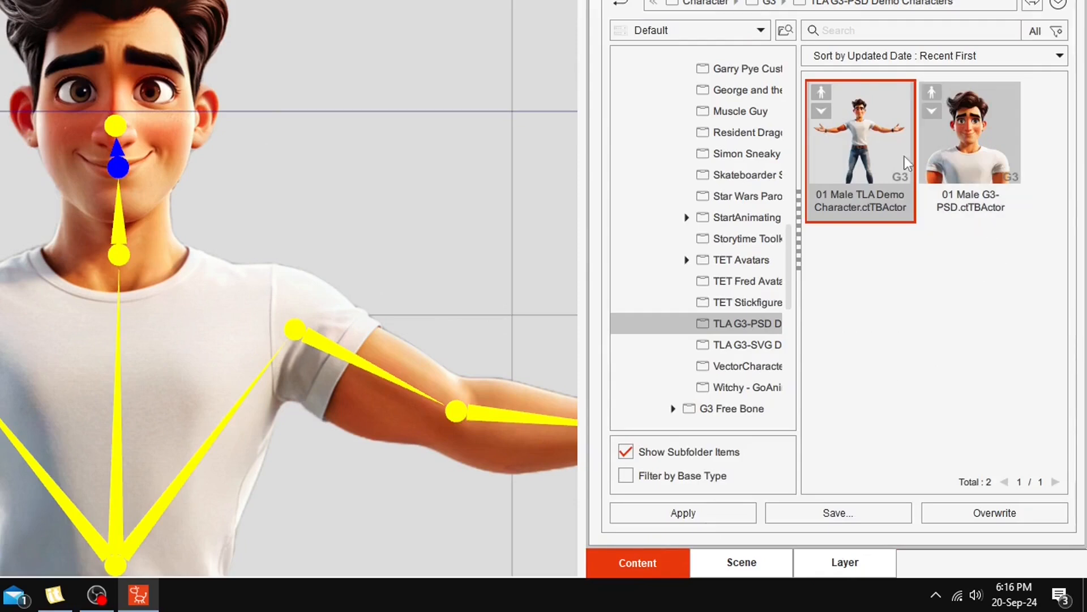
click(979, 514)
key(Return)
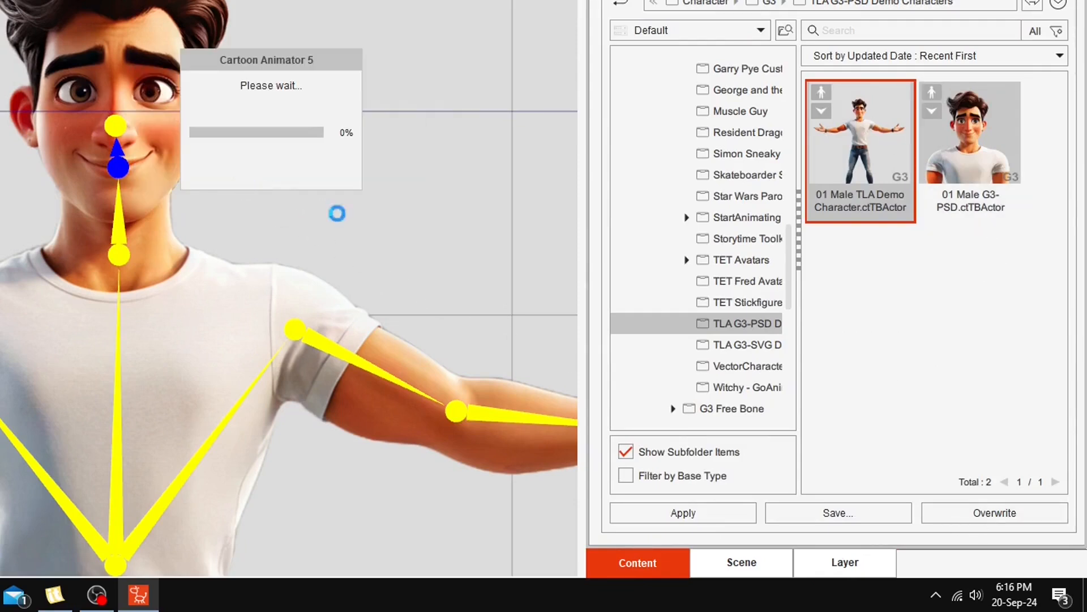